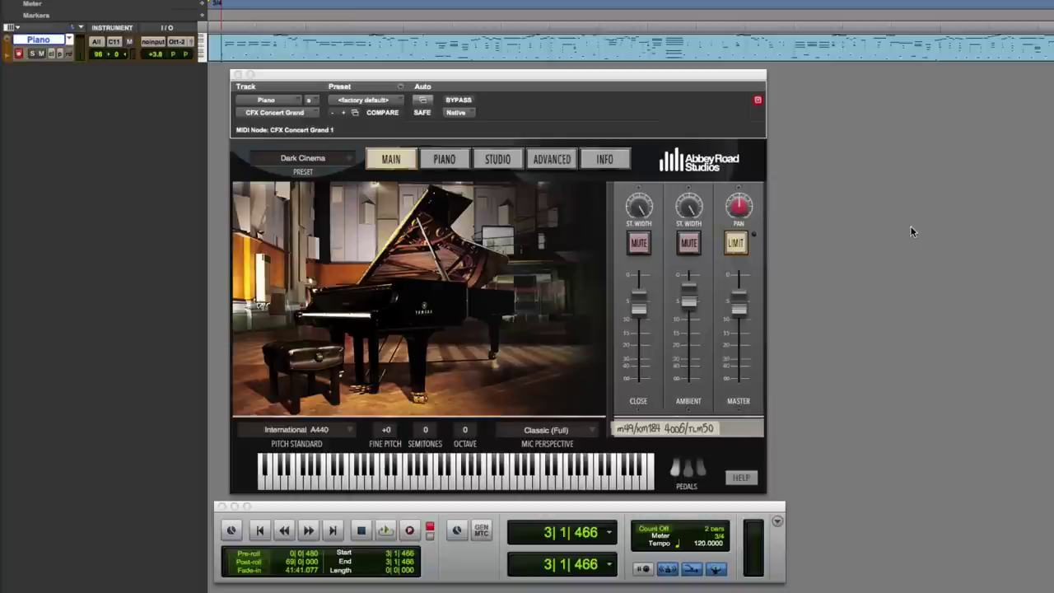
# Browse the Contemporary and Player presets in the Full preset category without loading any preset.
pyautogui.click(325, 160)
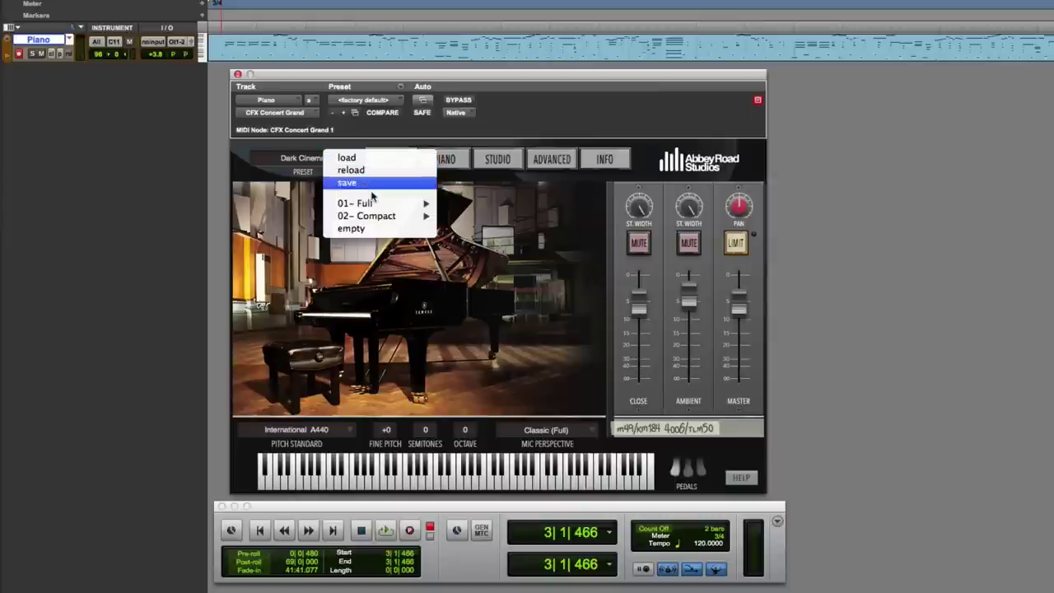
pyautogui.moveTo(377, 204)
pyautogui.moveTo(476, 206)
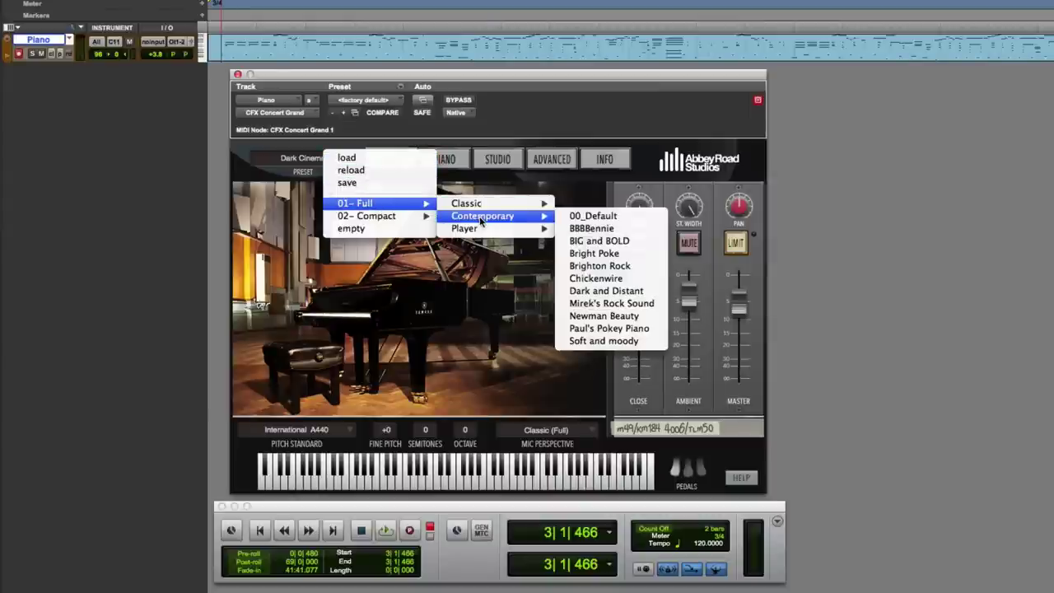
pyautogui.moveTo(482, 230)
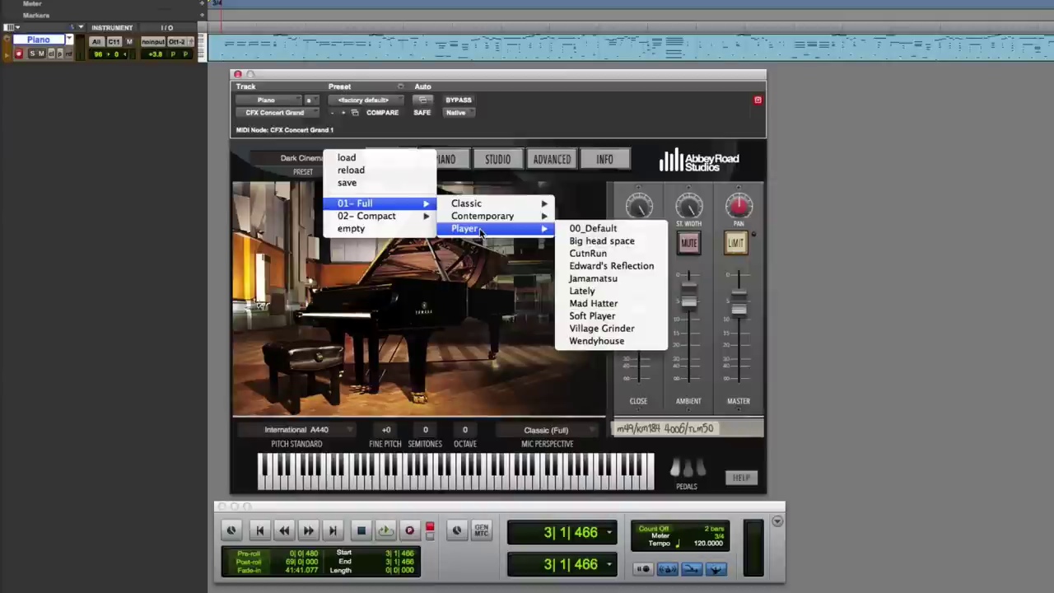
pyautogui.moveTo(414, 219)
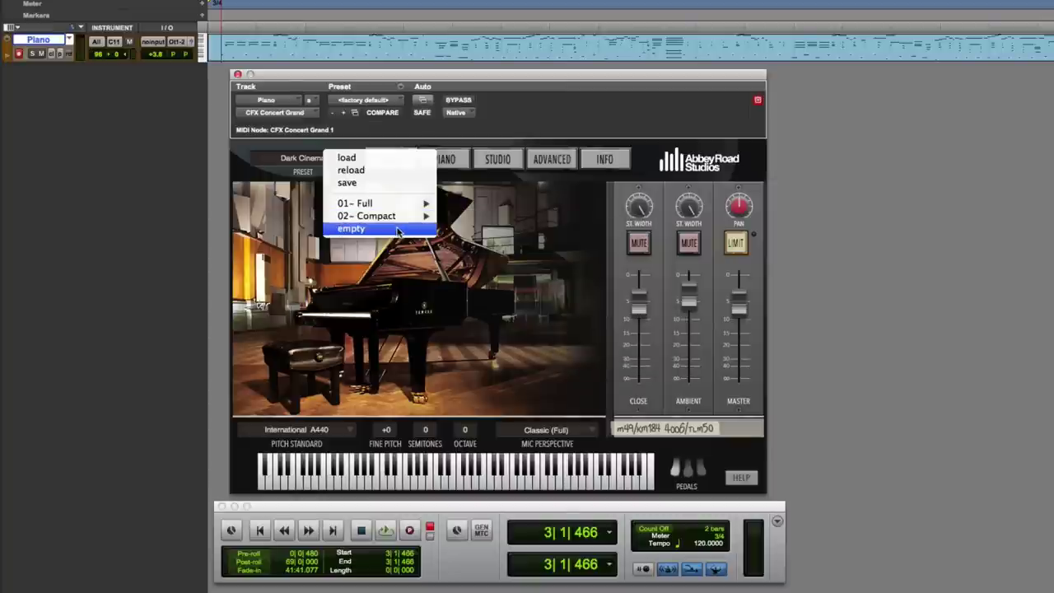
pyautogui.click(237, 148)
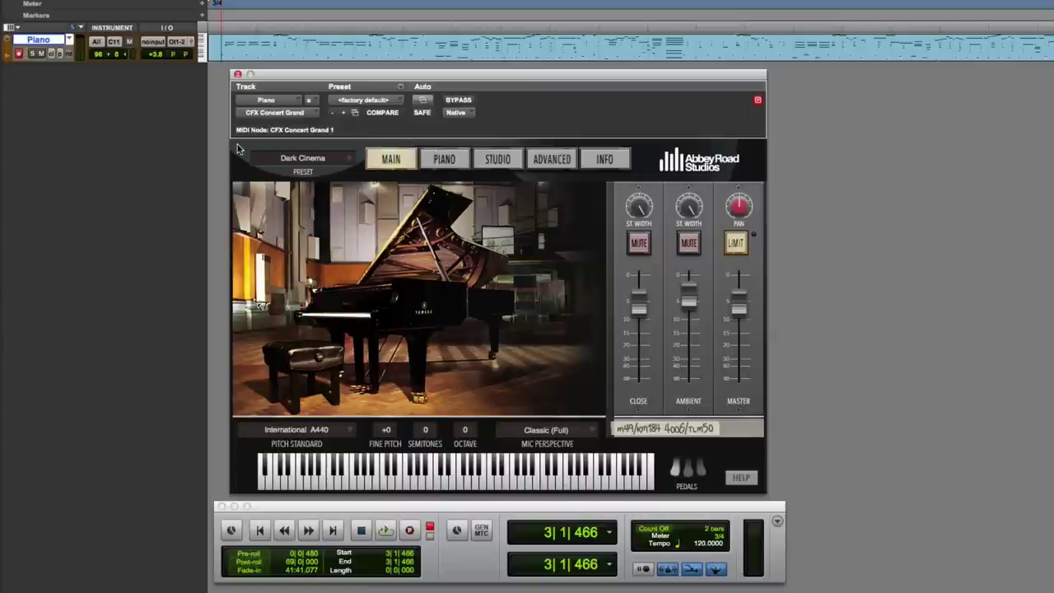
# Toggle the master limiter and the Close channel mute, returning both to their original states.
pyautogui.click(384, 161)
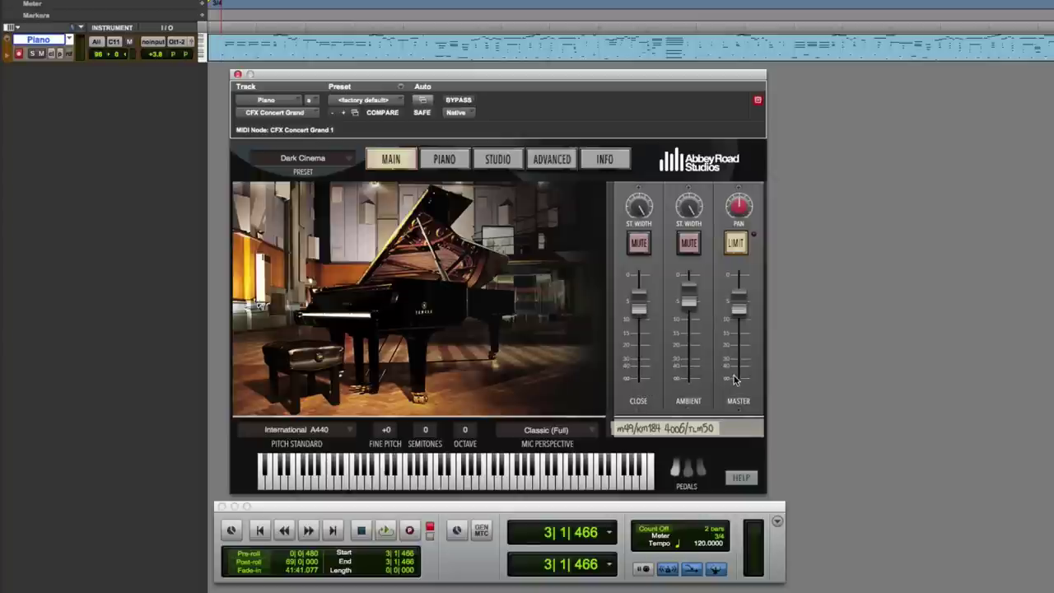
pyautogui.click(736, 243)
pyautogui.click(736, 244)
pyautogui.click(640, 242)
pyautogui.click(641, 243)
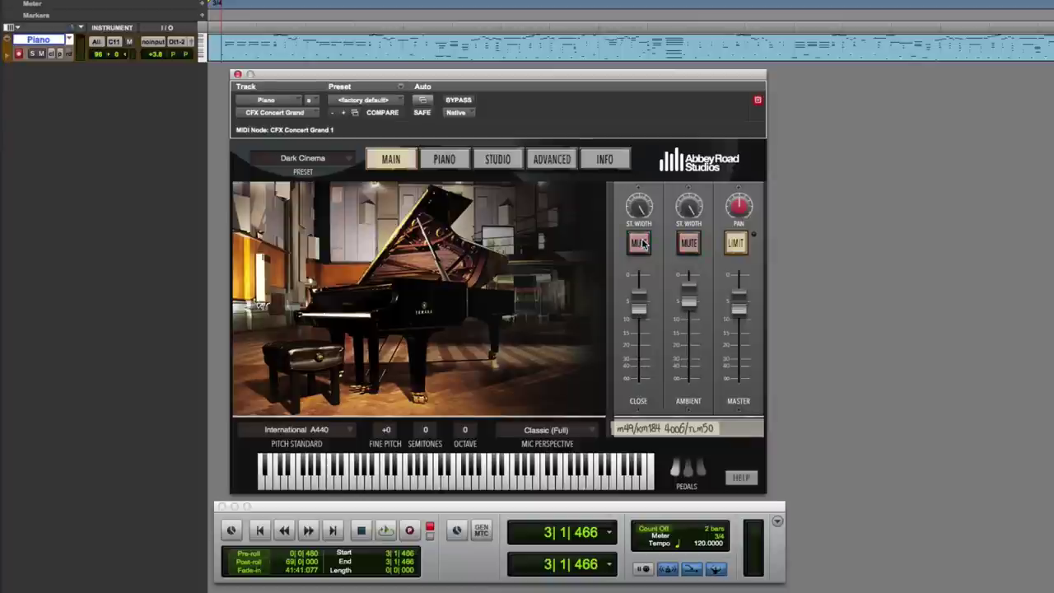
# Examine the piano sound settings and the available lid positions without changing the lid.
pyautogui.click(445, 159)
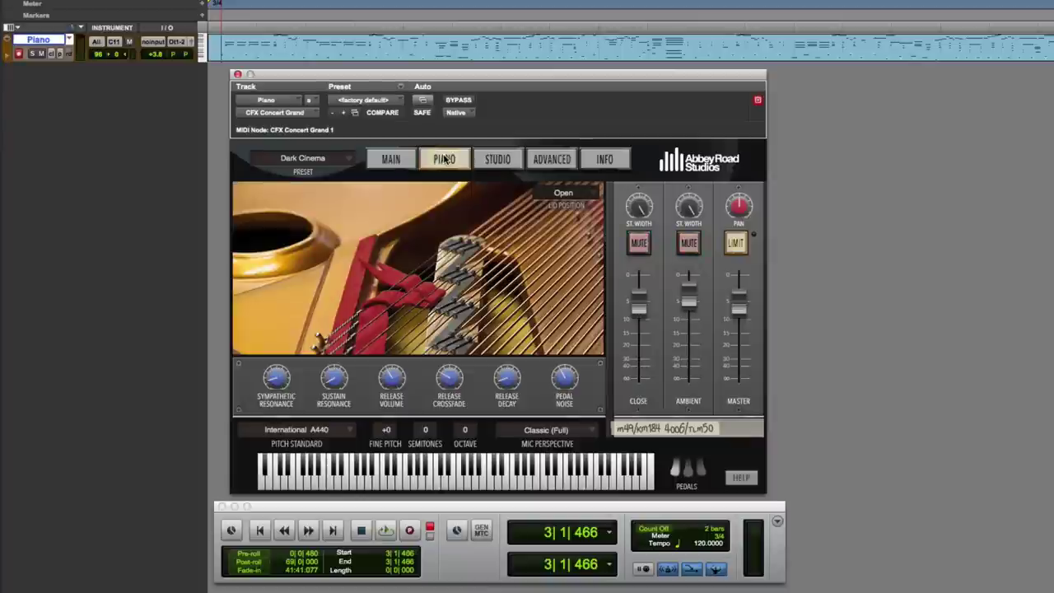
pyautogui.click(563, 194)
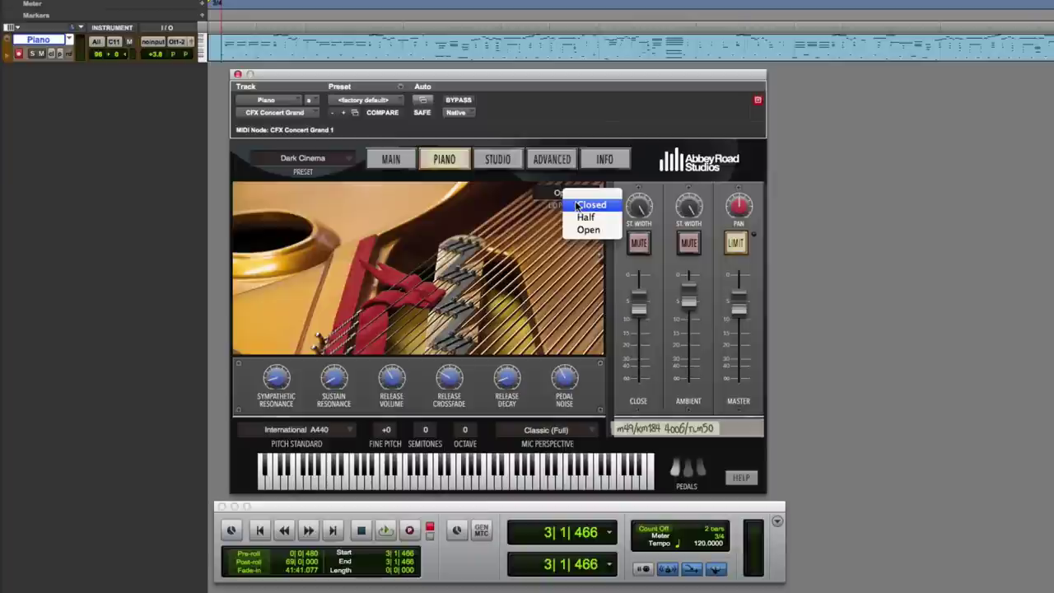
pyautogui.click(518, 236)
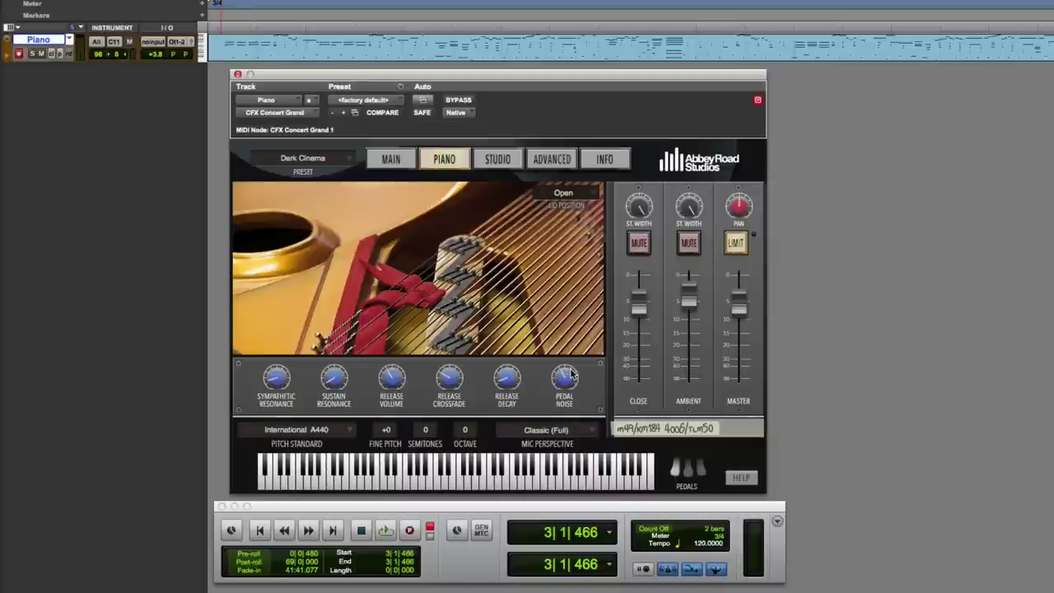
# Examine the available studio reverbs and switch the stereo image to Performer and back to Audience.
pyautogui.click(508, 163)
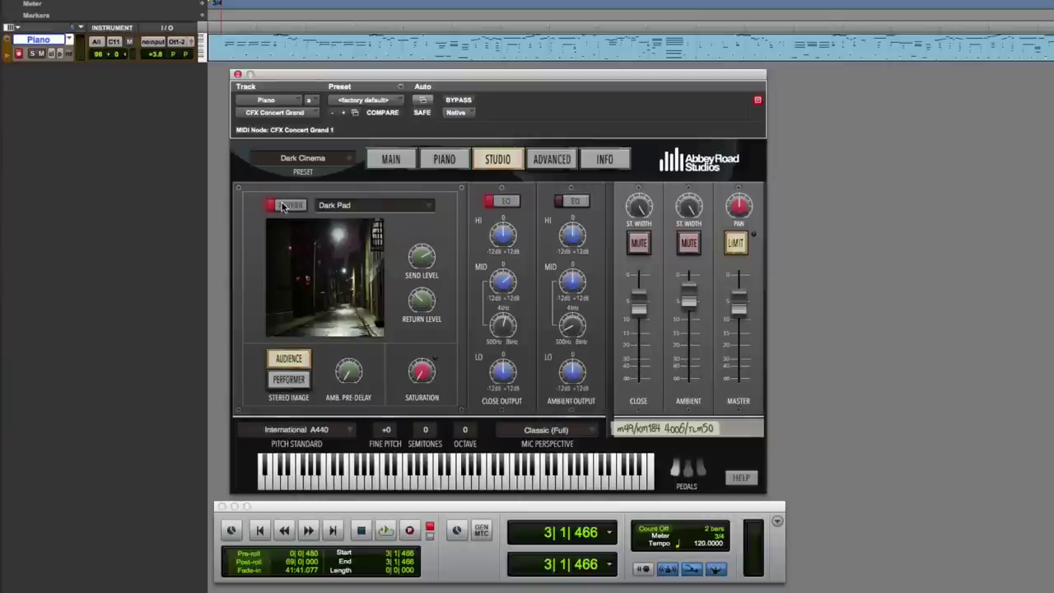
pyautogui.click(366, 207)
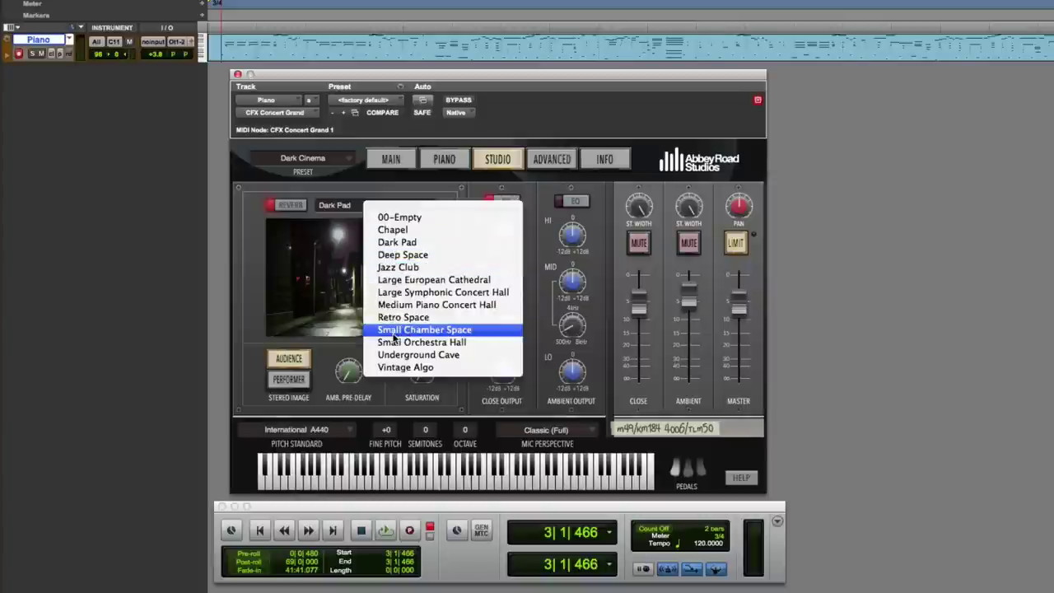
pyautogui.click(338, 186)
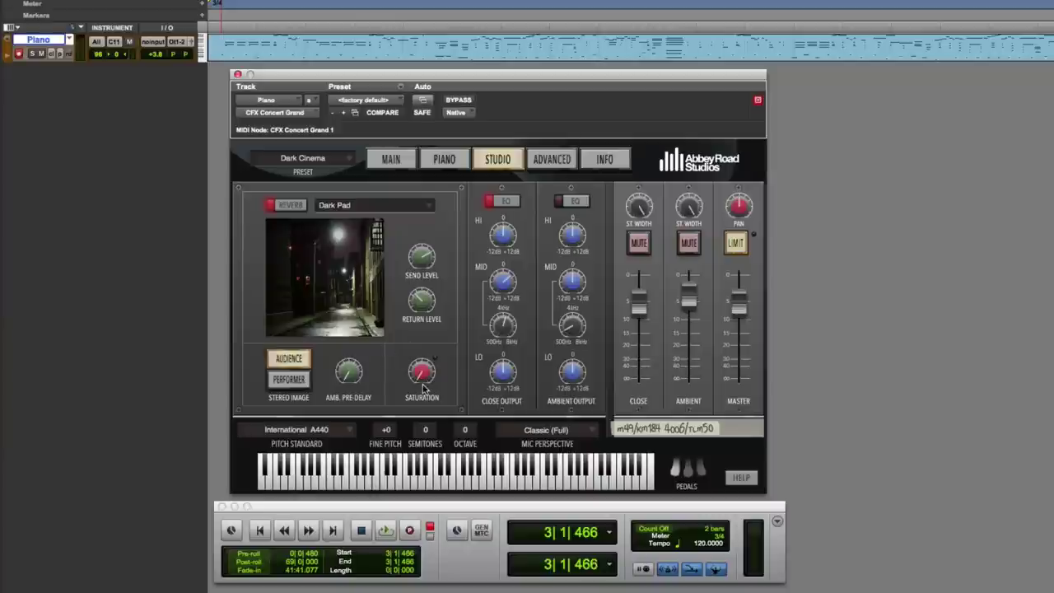
pyautogui.click(289, 382)
pyautogui.click(292, 359)
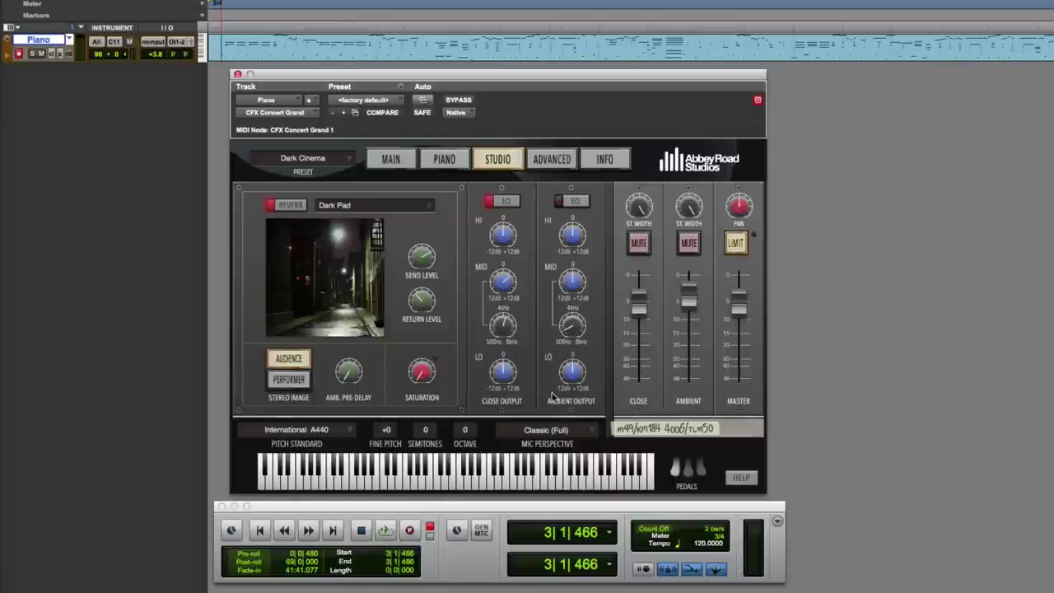
# Examine the advanced settings with their velocity curve choices and the plug-in's version information, and return to the main view.
pyautogui.click(550, 160)
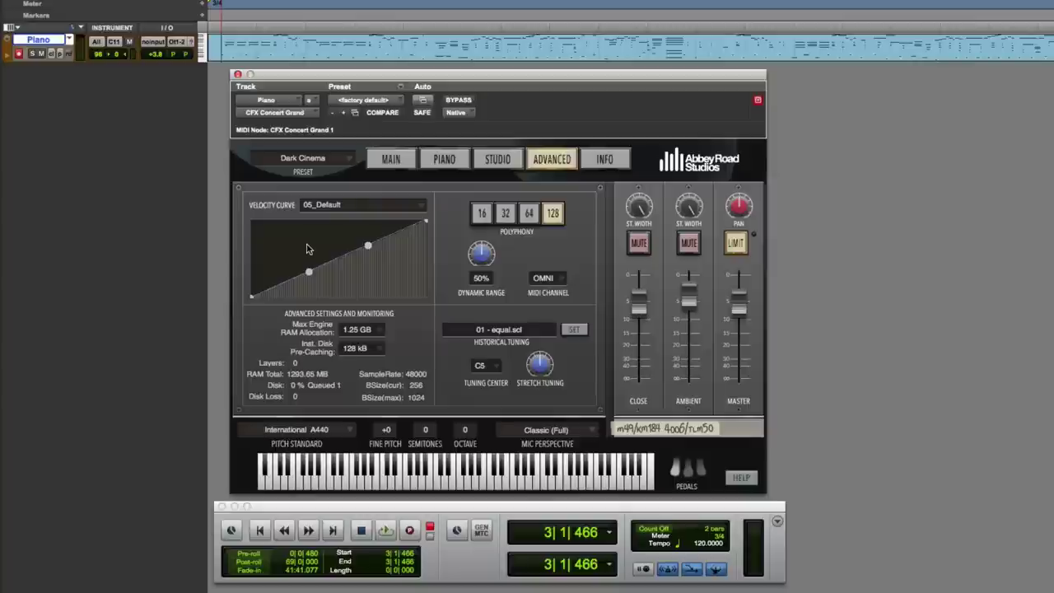
pyautogui.click(341, 207)
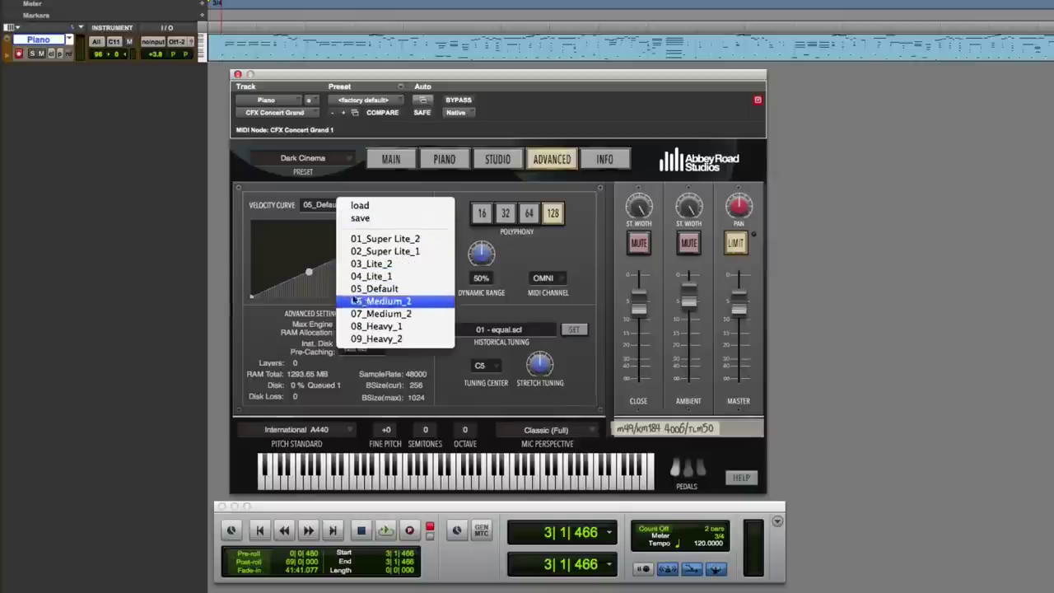
pyautogui.click(274, 307)
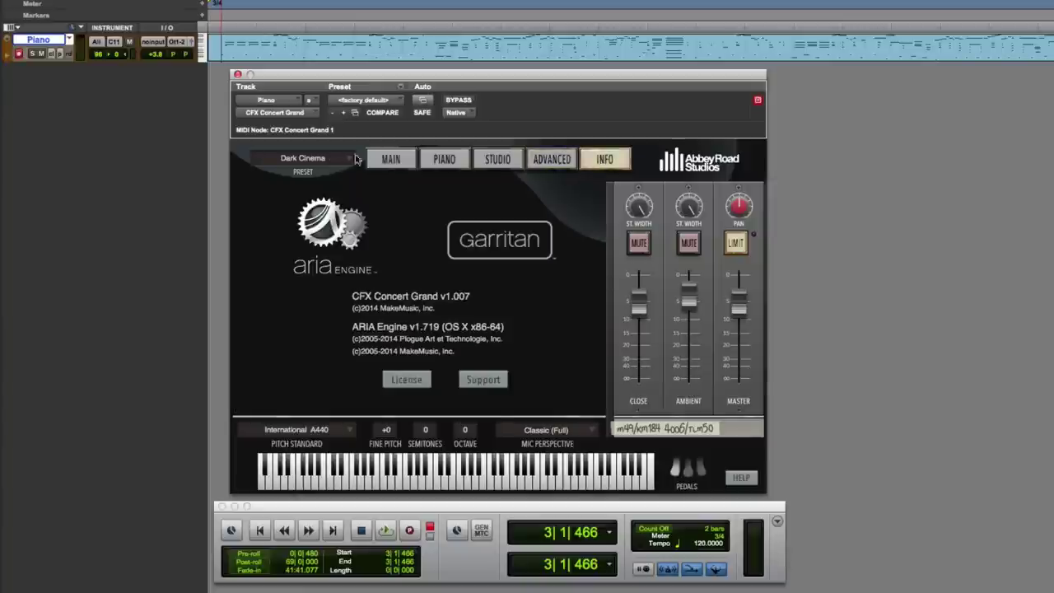
pyautogui.click(392, 160)
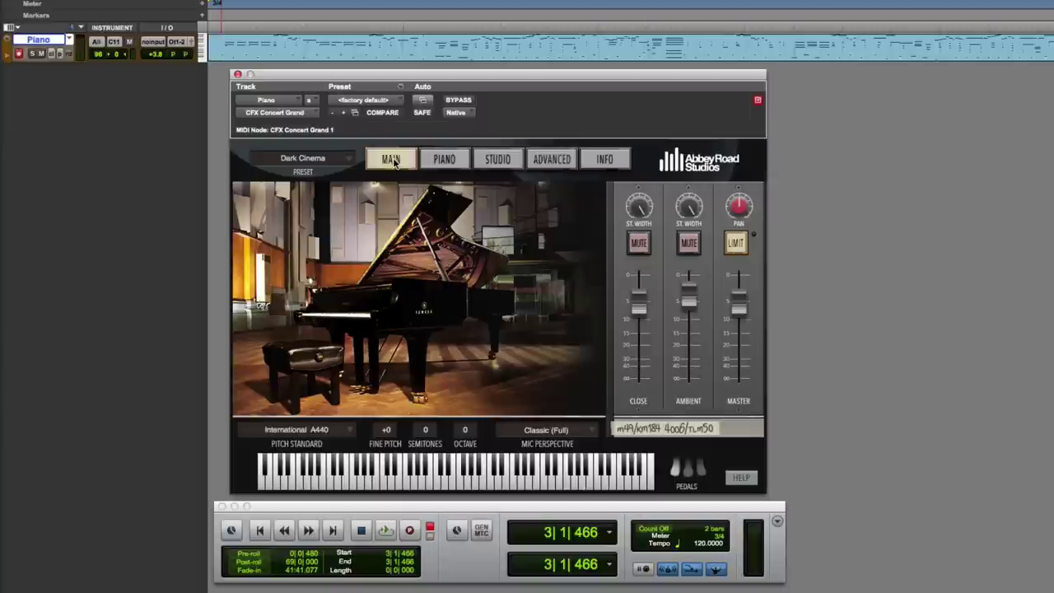
# Play the Piano track and switch off the Dark Pad reverb in the studio settings.
pyautogui.click(499, 162)
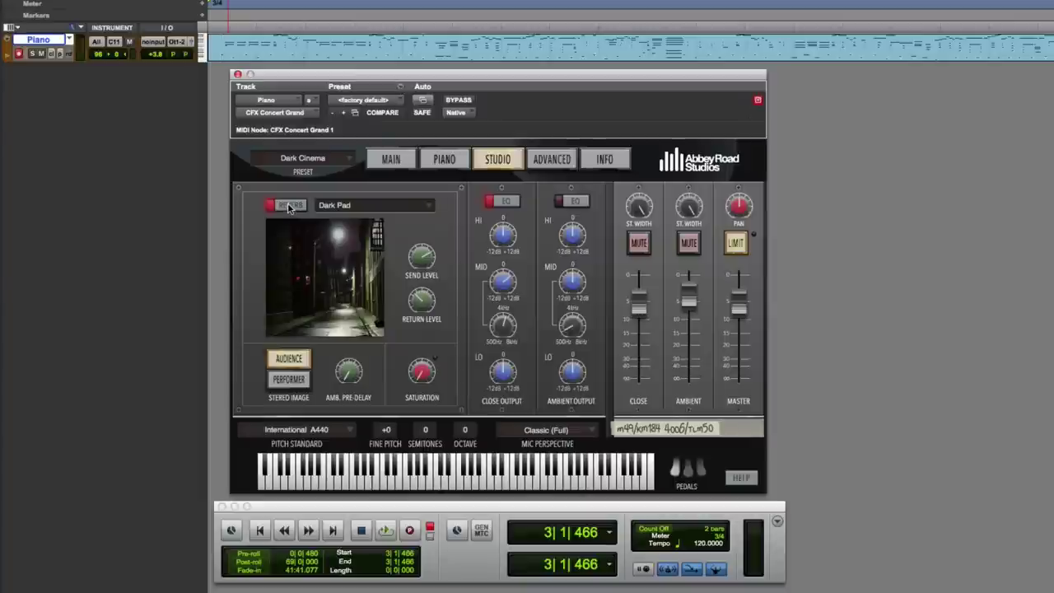
pyautogui.press('space')
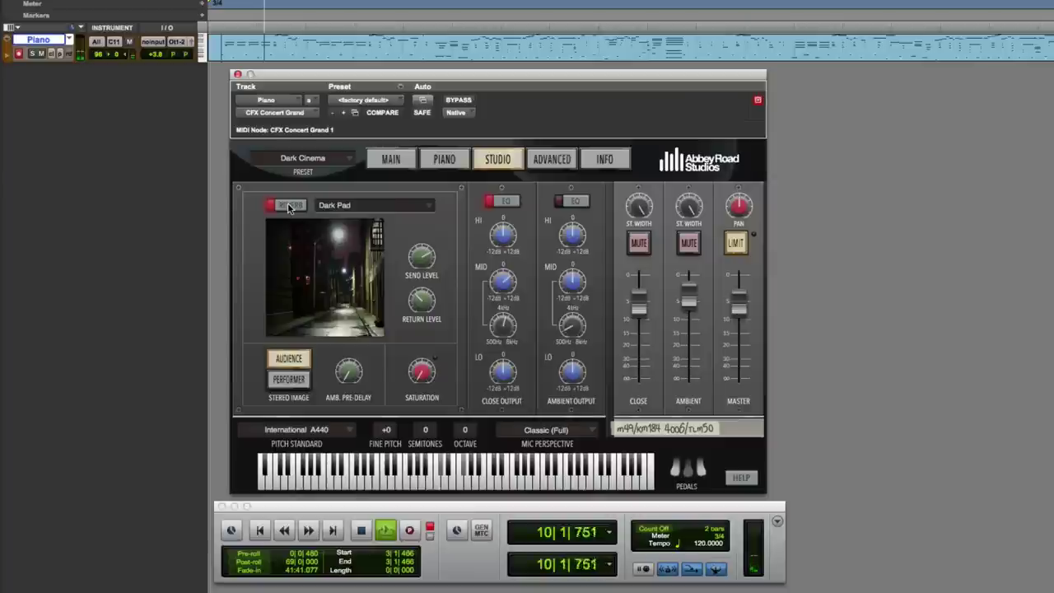
pyautogui.click(288, 206)
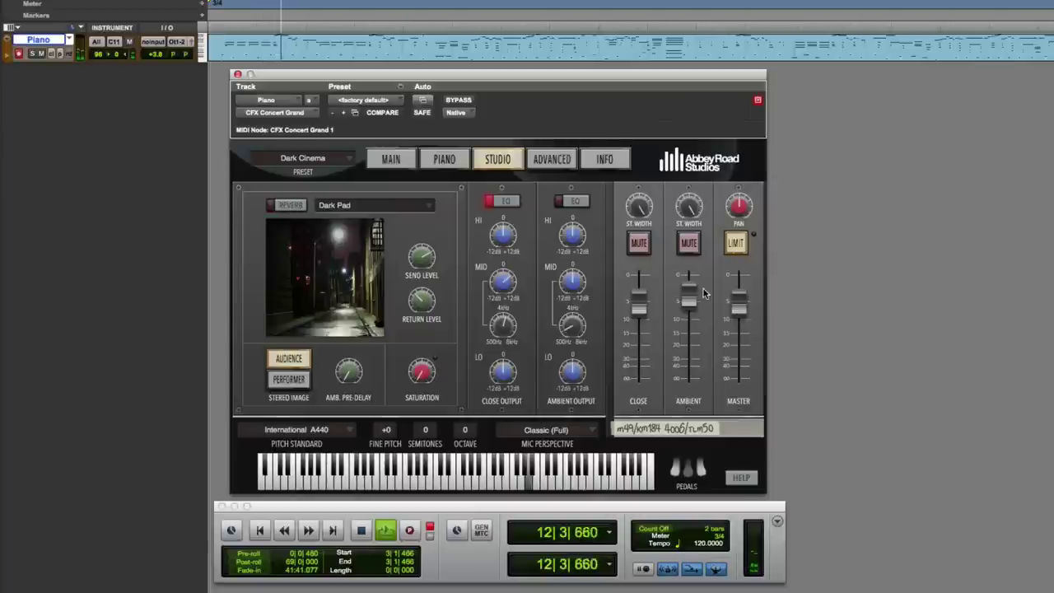
# Audition the Close and Ambient channels separately by muting each in turn, and switch the reverb back on.
pyautogui.click(689, 247)
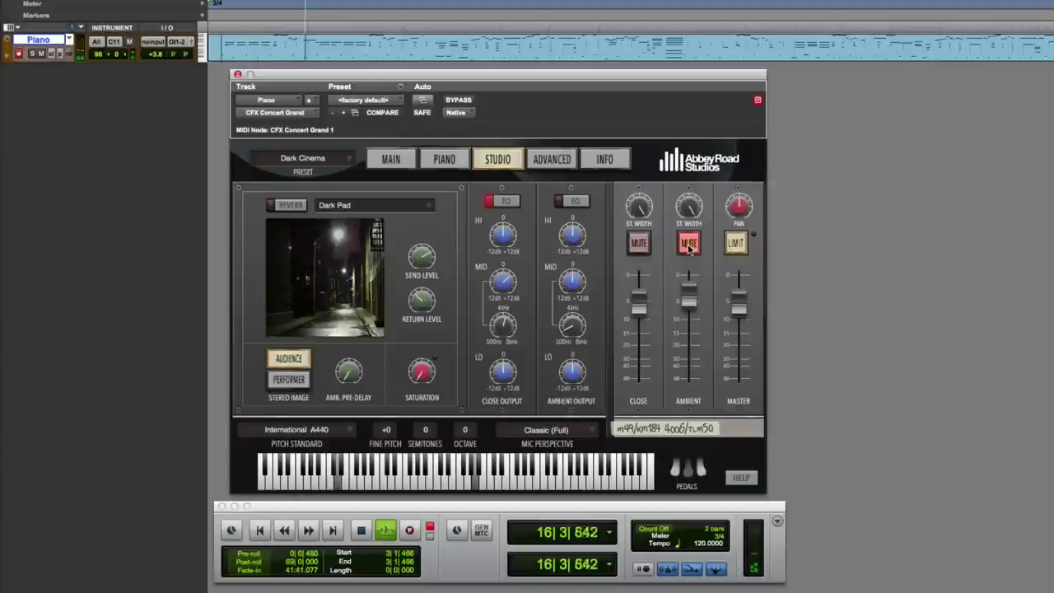
pyautogui.click(640, 245)
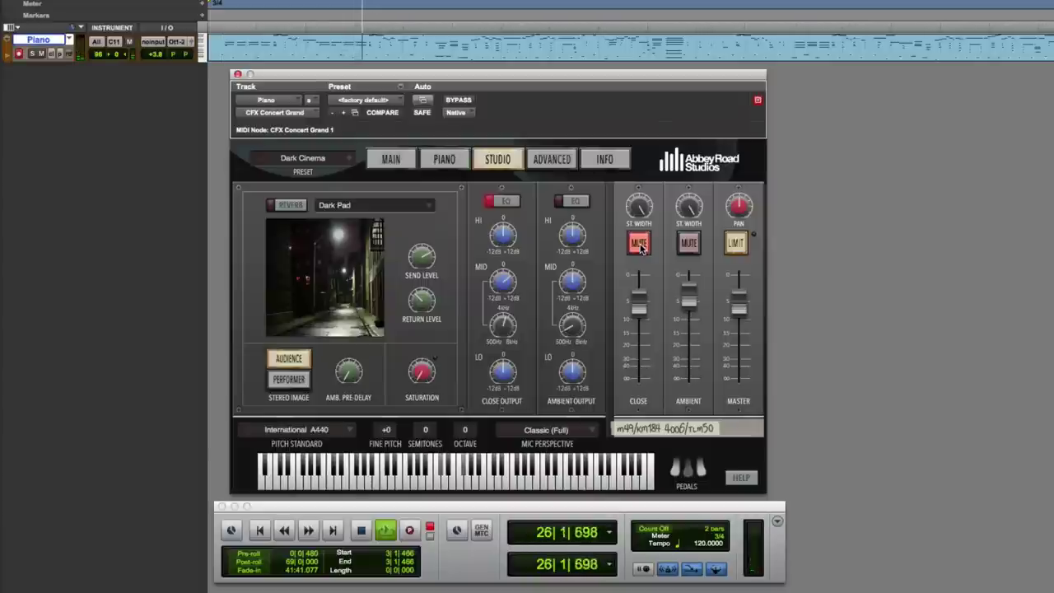
pyautogui.click(639, 245)
pyautogui.click(290, 206)
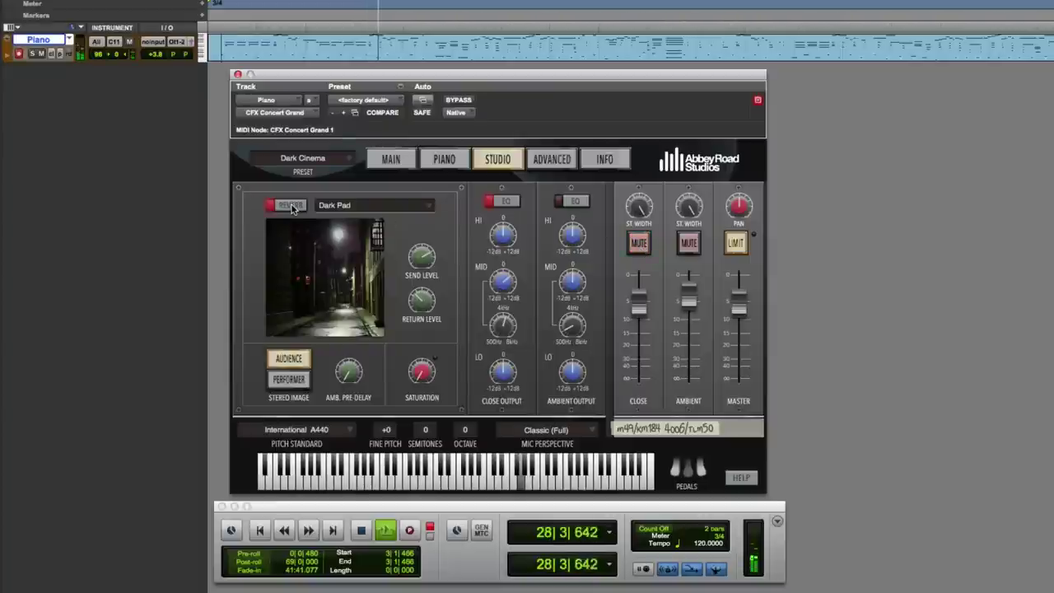
# Compare the Performer and Audience stereo images during playback, and the sound with the Close output EQ off and on.
pyautogui.click(289, 380)
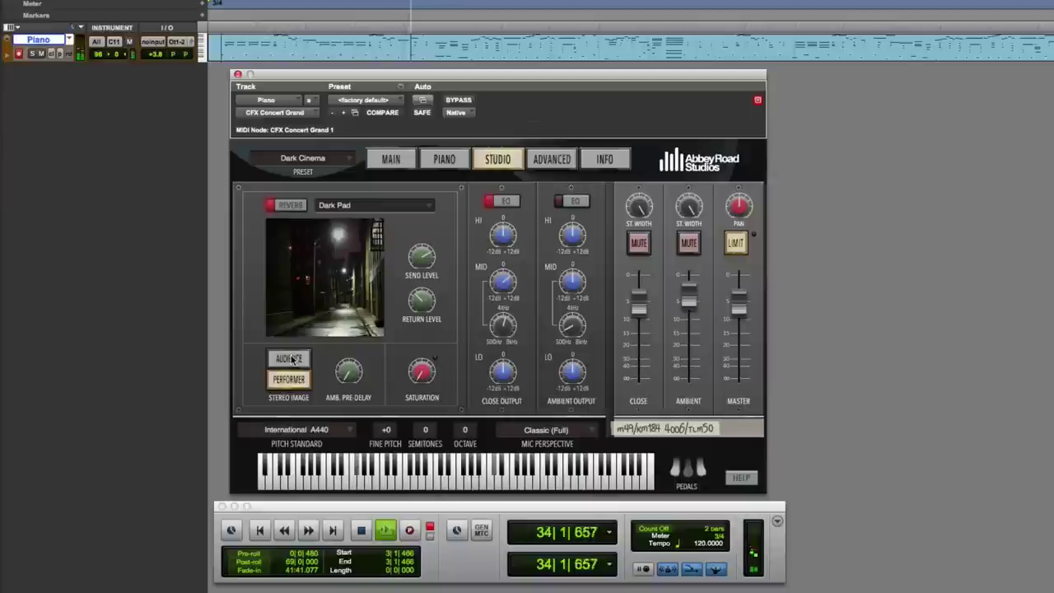
pyautogui.click(291, 360)
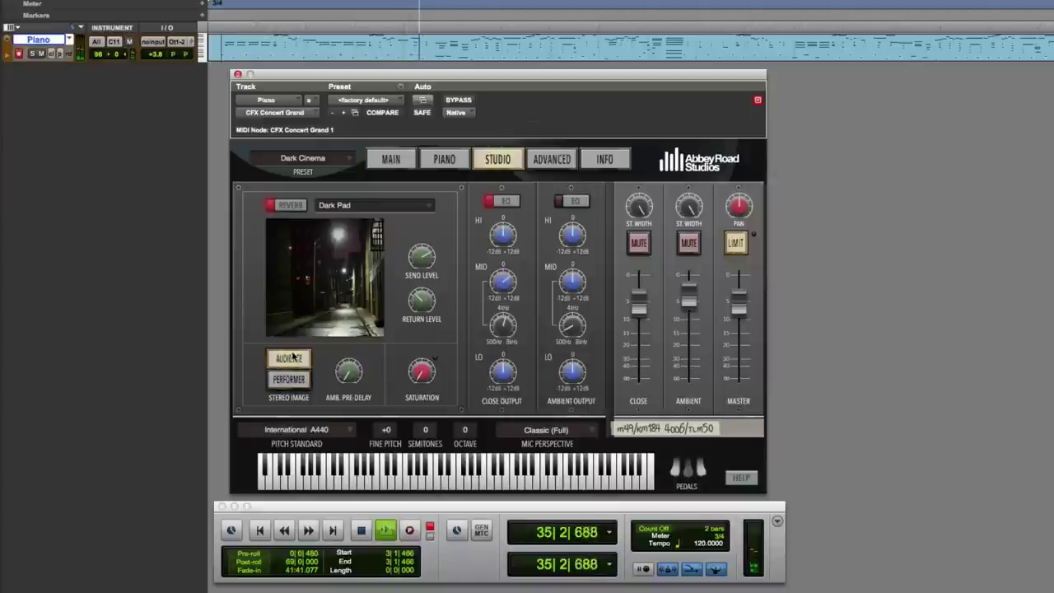
pyautogui.click(567, 205)
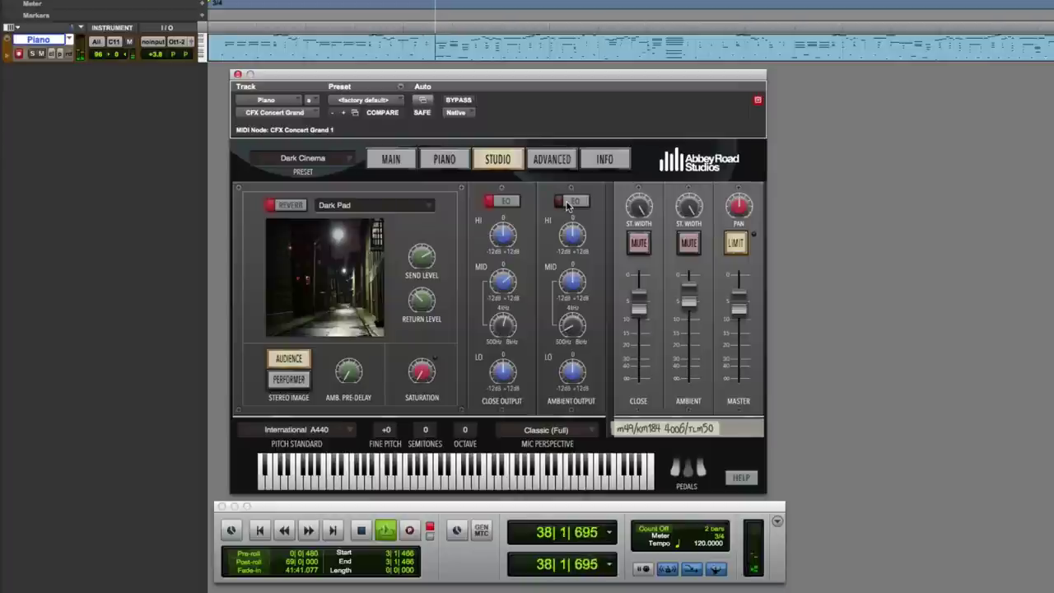
pyautogui.click(498, 204)
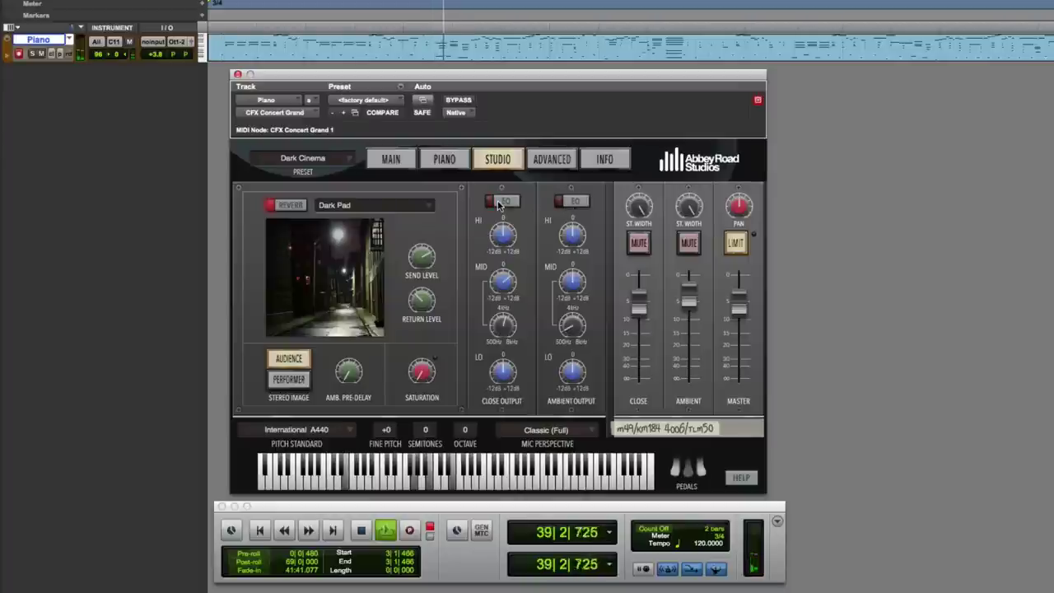
pyautogui.click(498, 204)
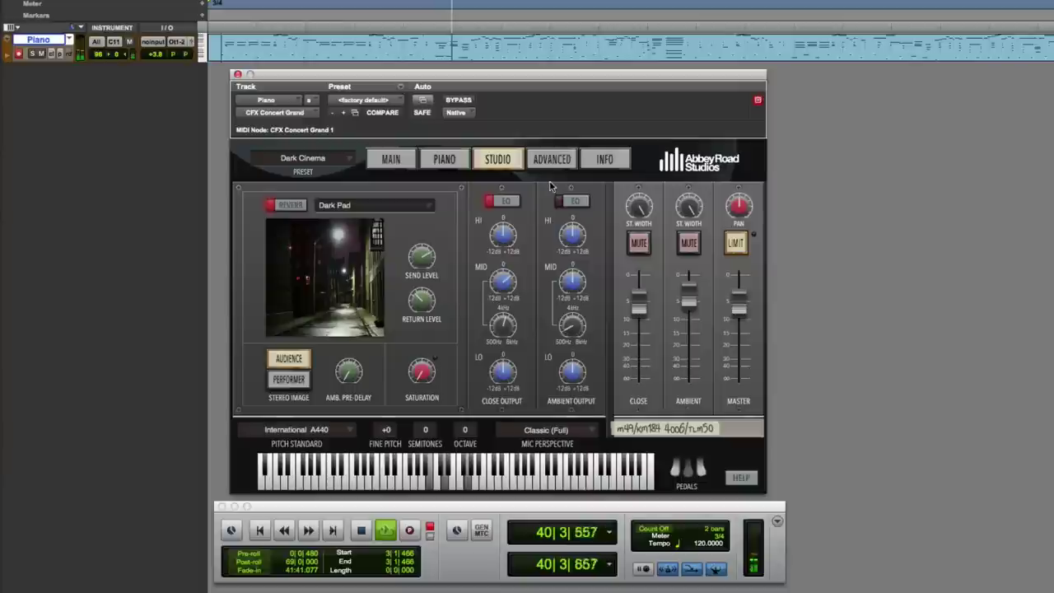
# Compare the Closed, Half and Open lid positions on the piano page during playback, then stop playback.
pyautogui.click(445, 160)
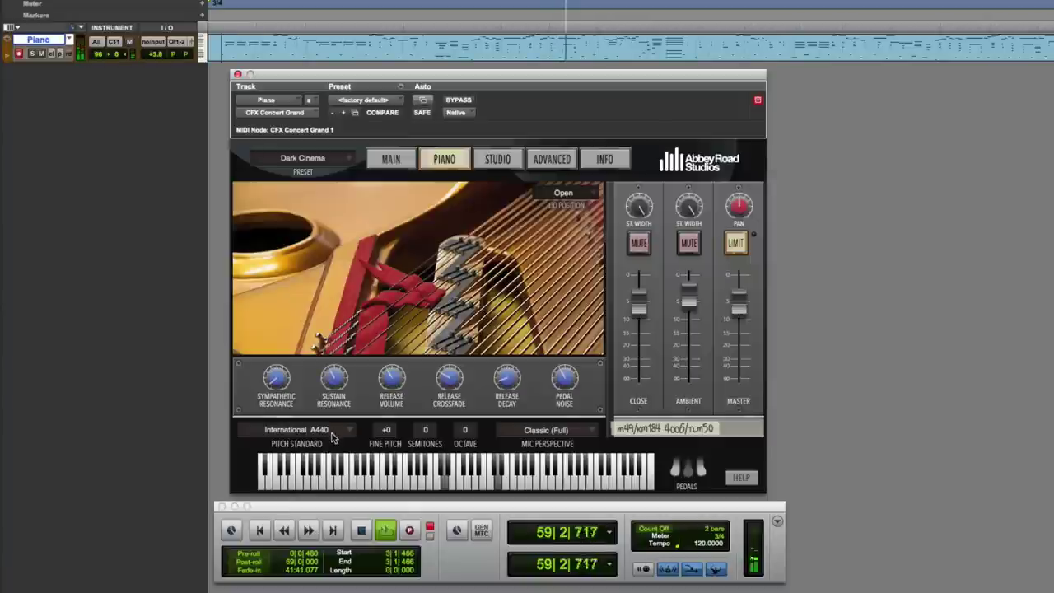
pyautogui.click(558, 195)
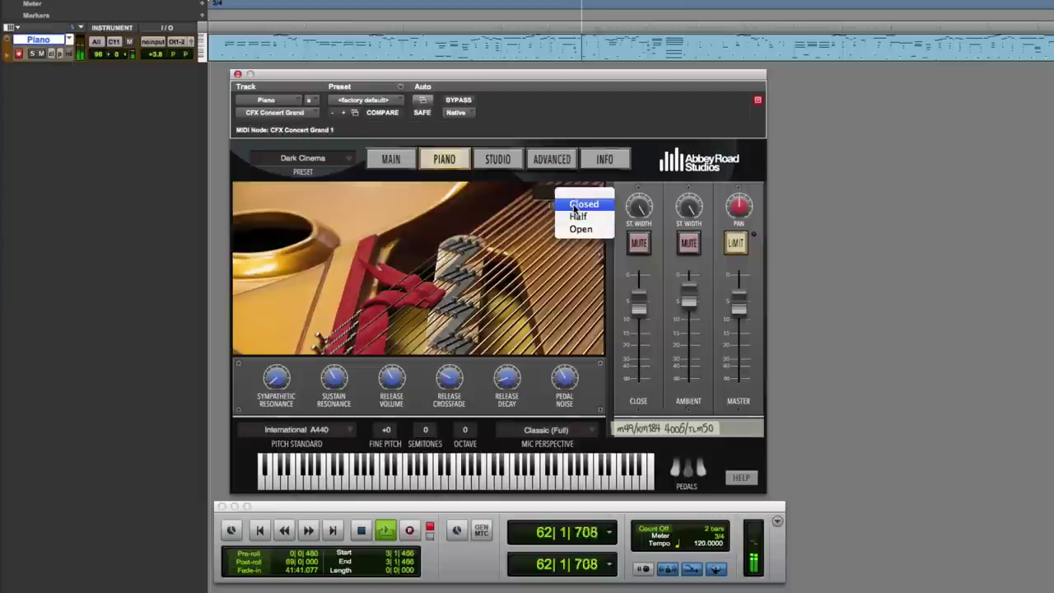
pyautogui.click(580, 203)
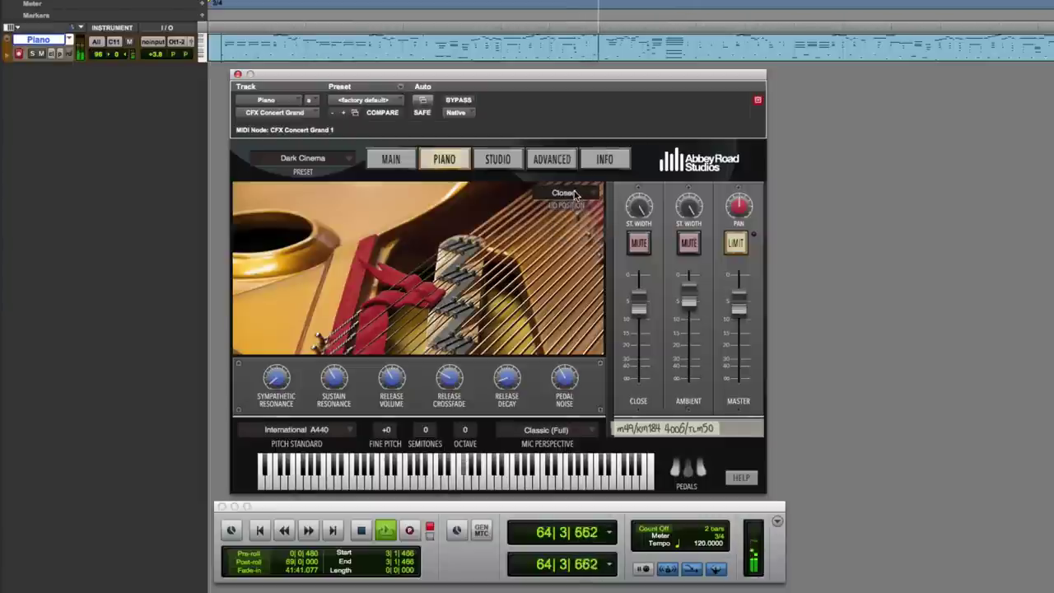
pyautogui.click(575, 195)
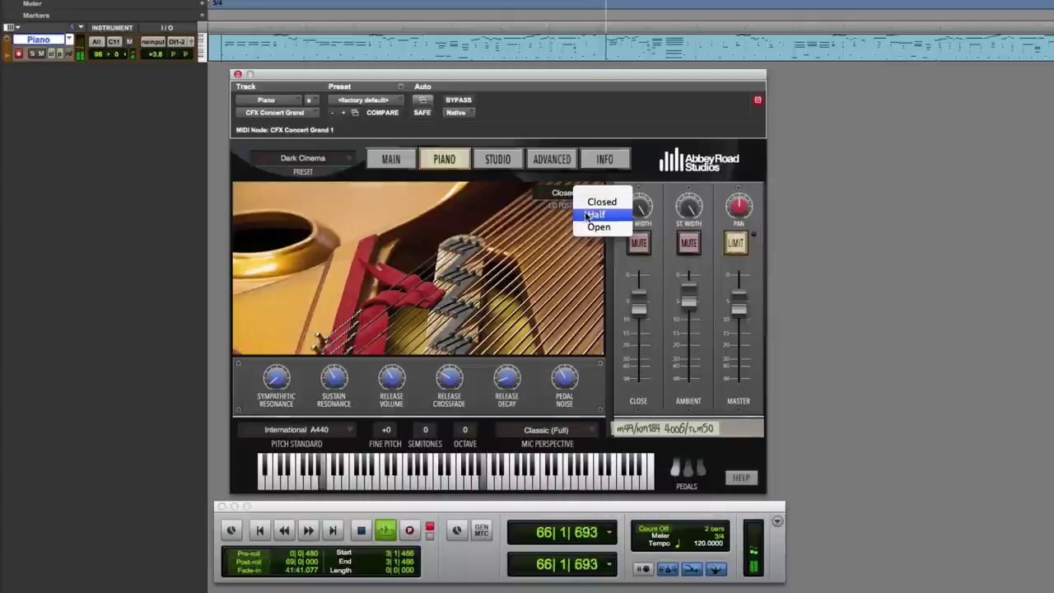
pyautogui.click(594, 214)
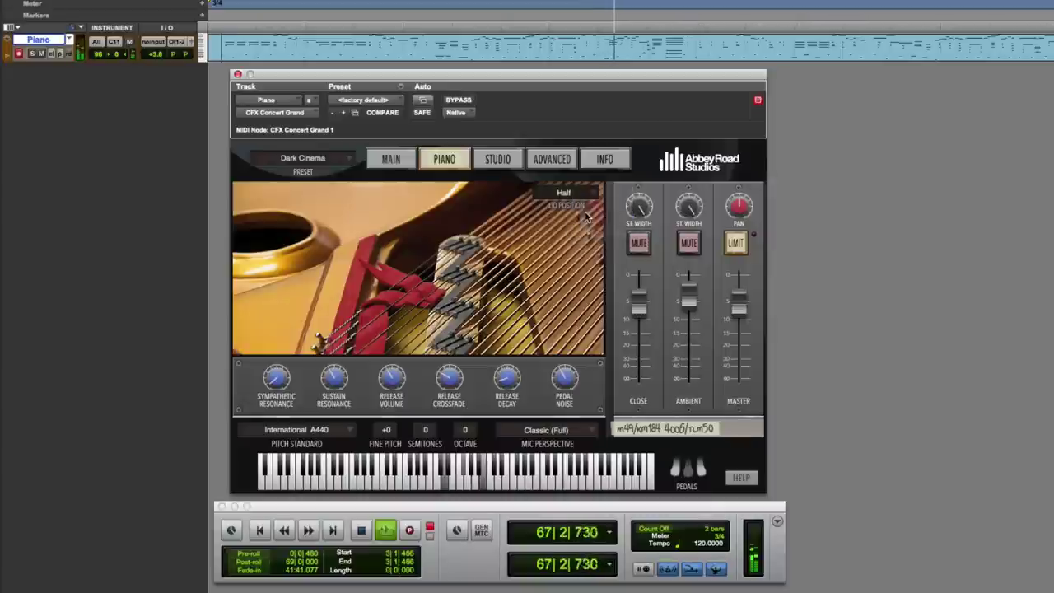
pyautogui.click(583, 196)
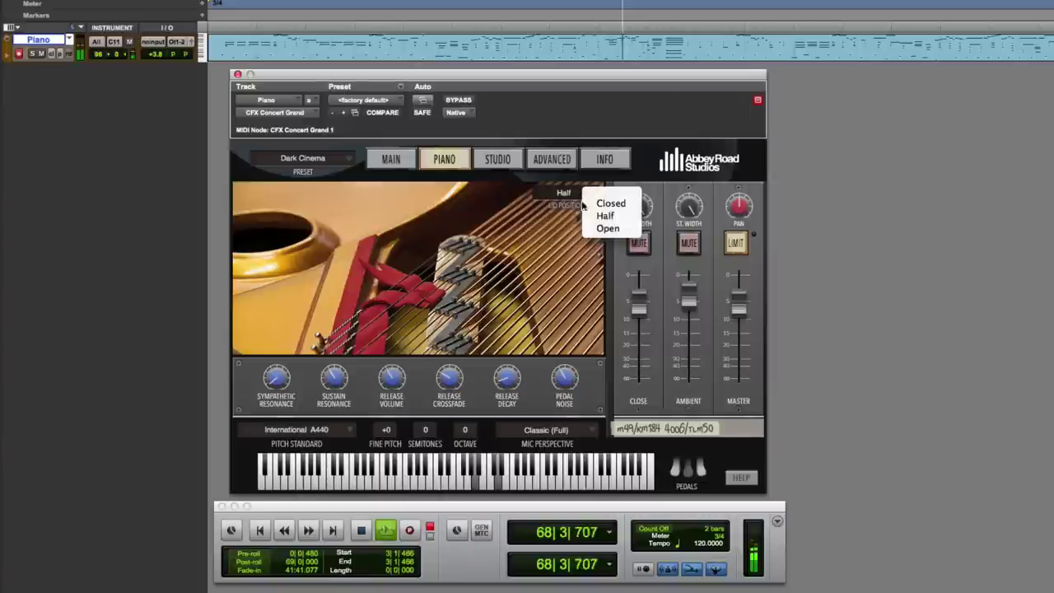
pyautogui.click(605, 228)
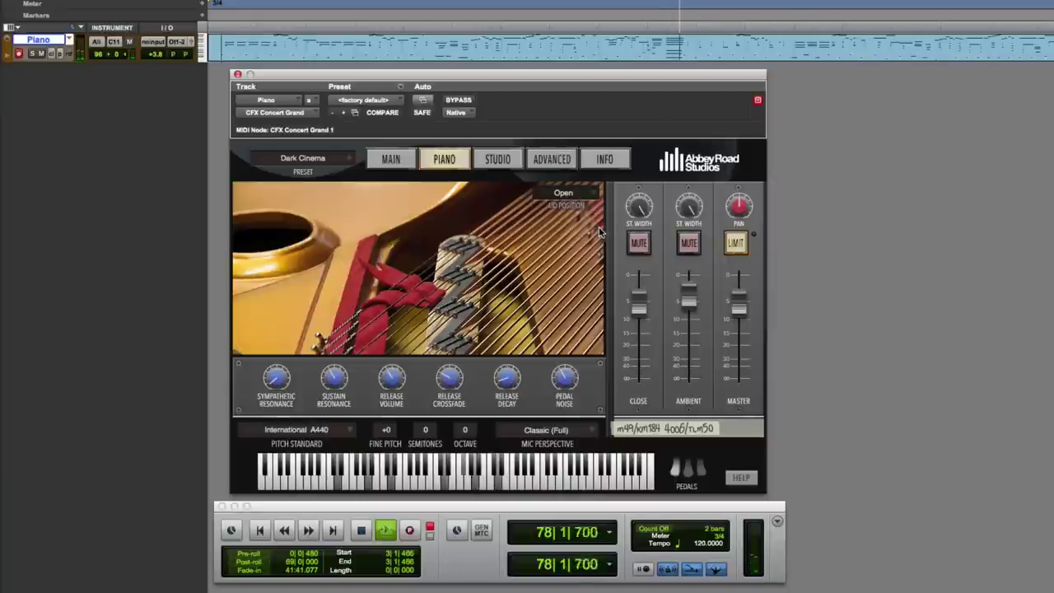
pyautogui.press('space')
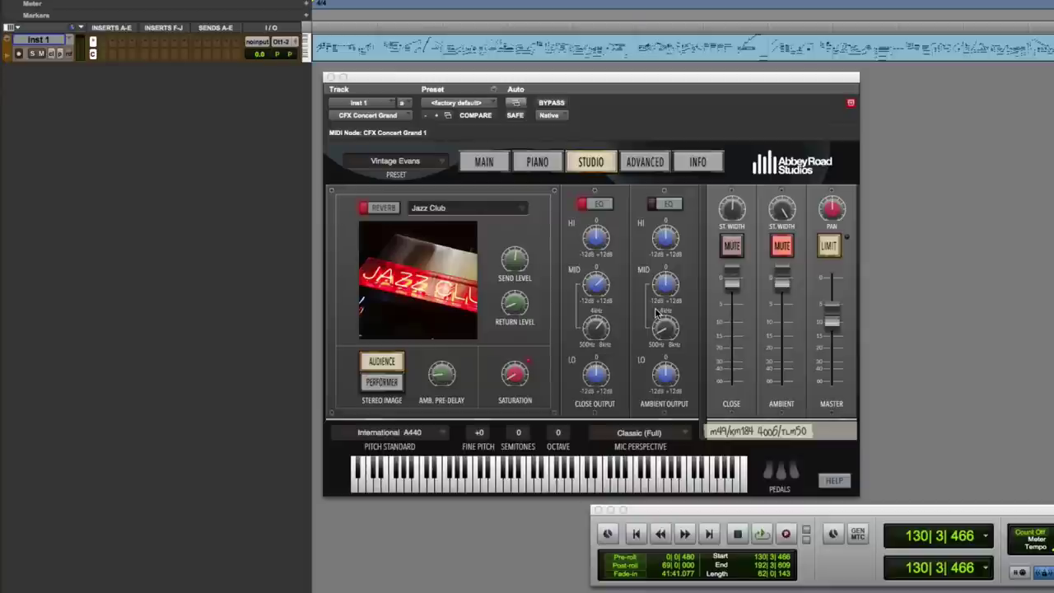
# Play the Inst 1 track from the start, comparing the Jazz Club reverb off and on and the Performer and Audience stereo images.
pyautogui.press('Return')
pyautogui.press('space')
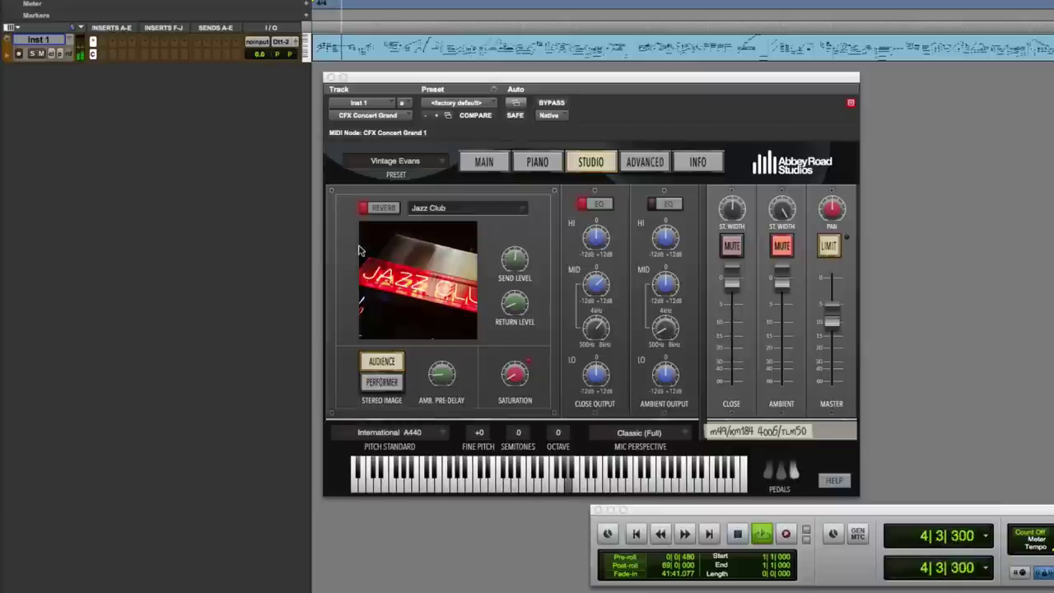
pyautogui.click(367, 209)
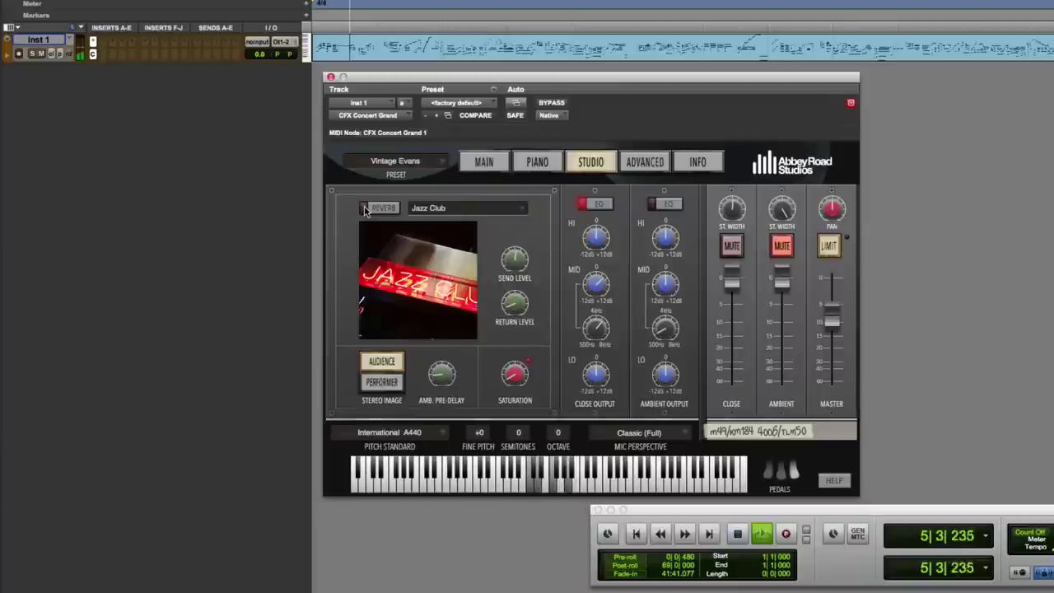
pyautogui.click(367, 209)
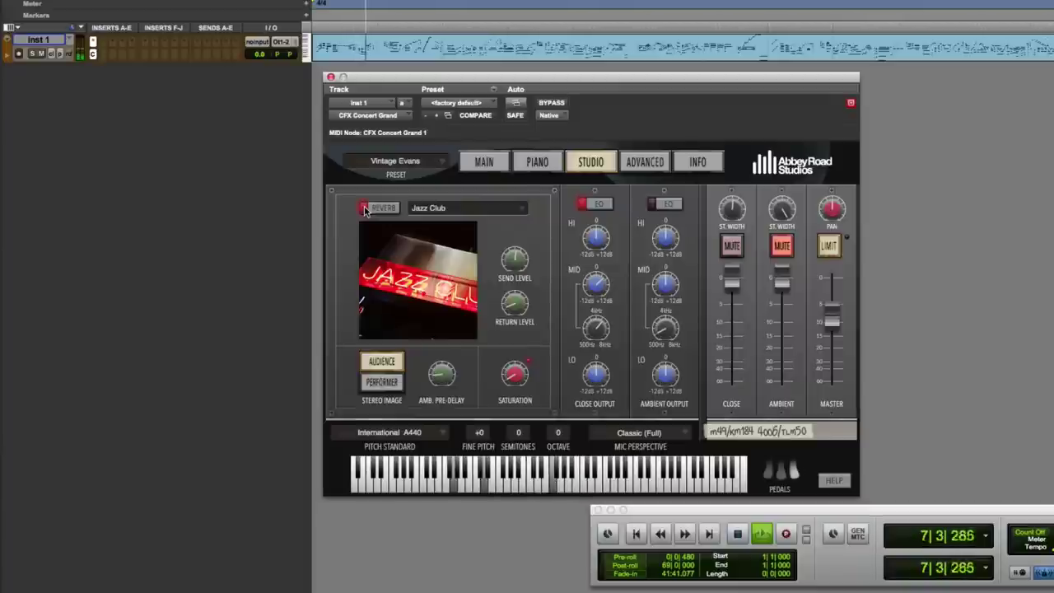
pyautogui.click(382, 383)
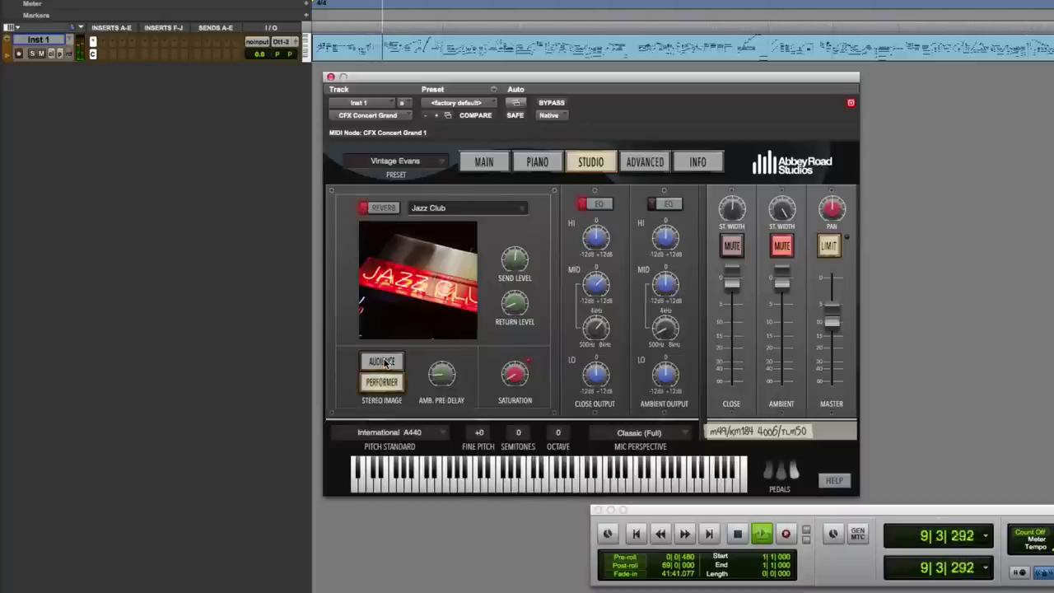
pyautogui.click(383, 362)
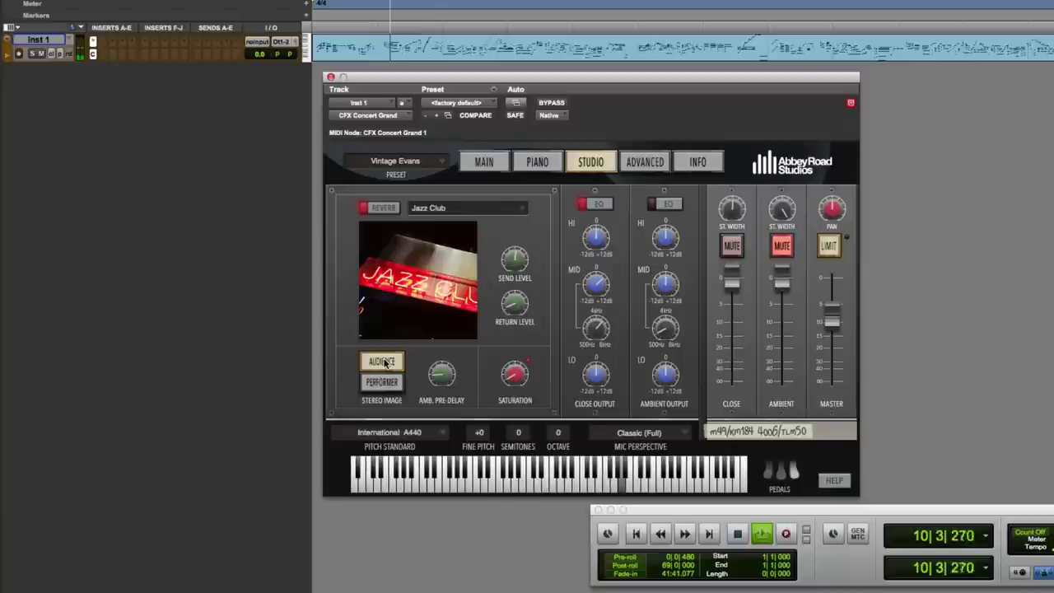
# Unmute the Ambient channel and lower its fader to just below the 15 mark.
pyautogui.click(781, 246)
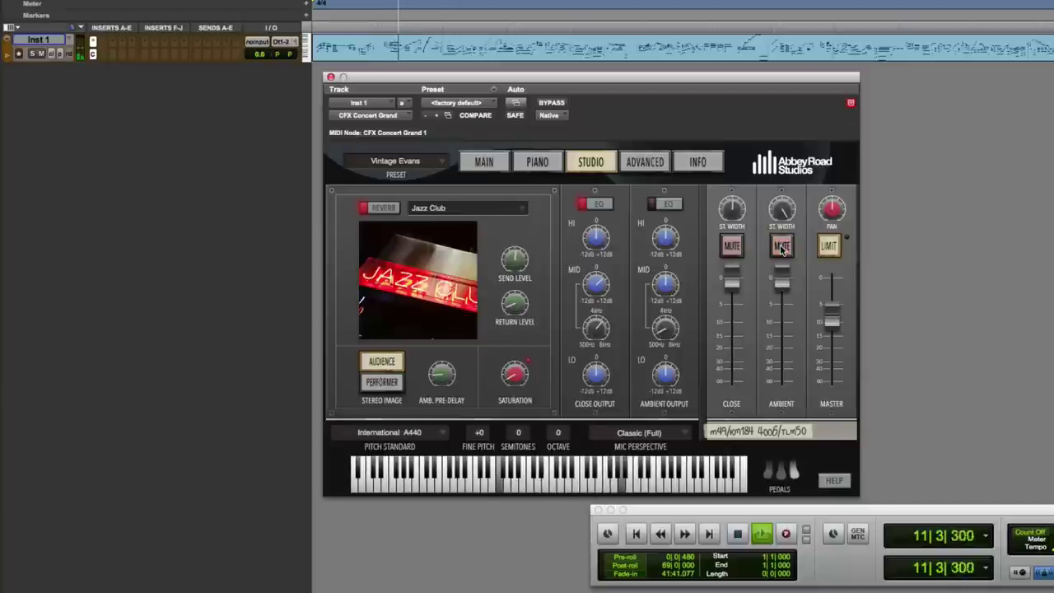
pyautogui.moveTo(783, 280); pyautogui.dragTo(784, 342)
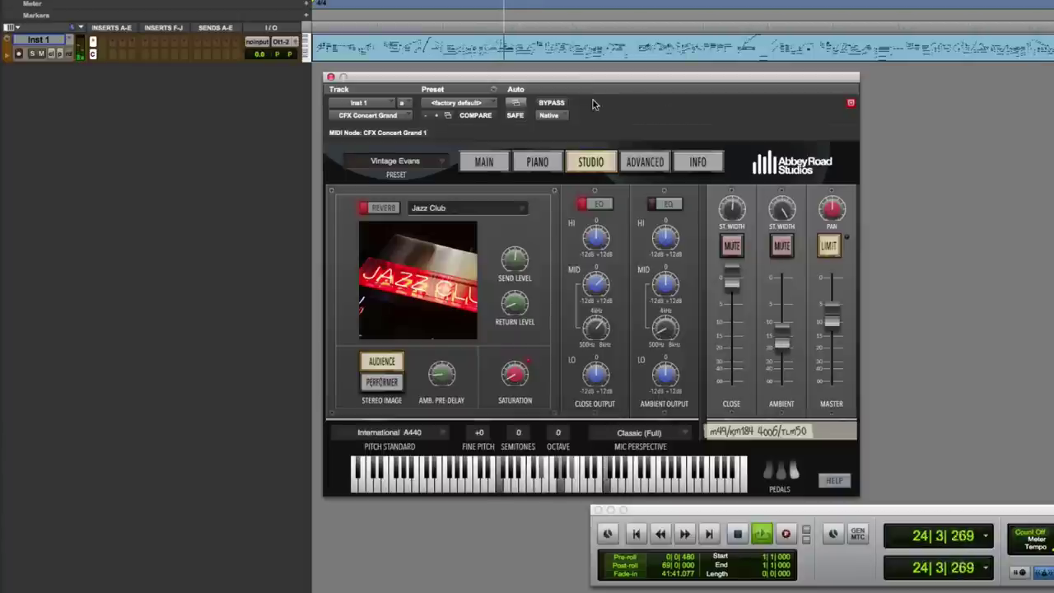
# Compare the Closed and Open lid positions of the Vintage Evans preset during playback.
pyautogui.click(544, 163)
pyautogui.click(656, 197)
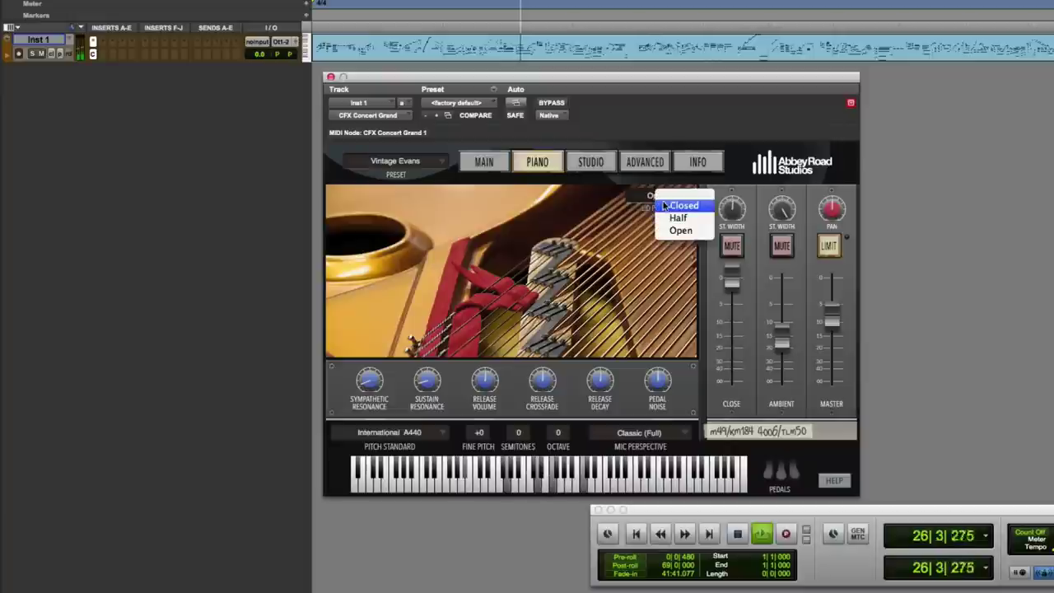
pyautogui.click(667, 205)
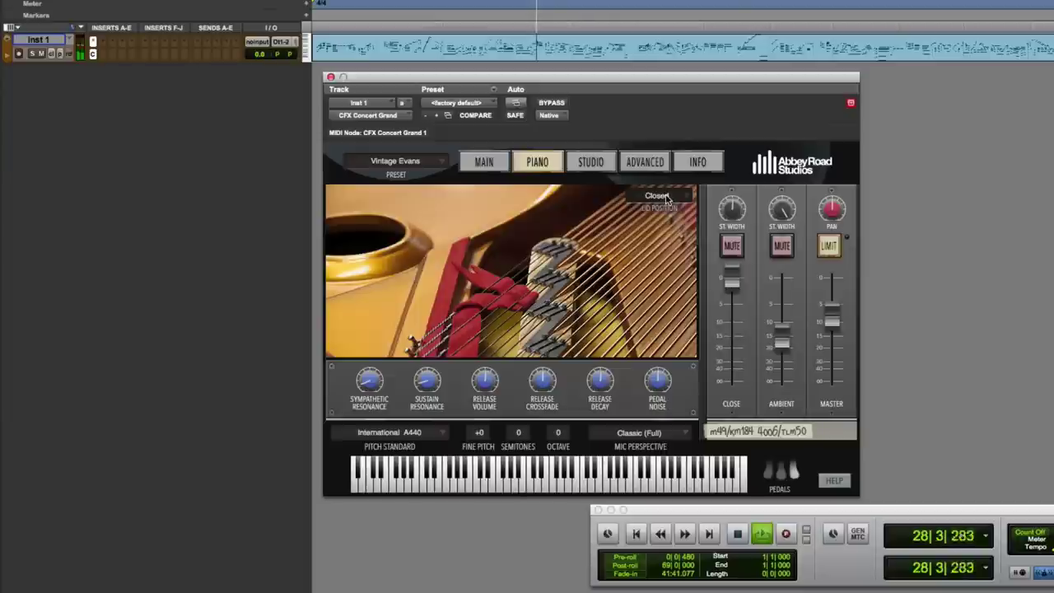
pyautogui.click(667, 199)
pyautogui.click(690, 232)
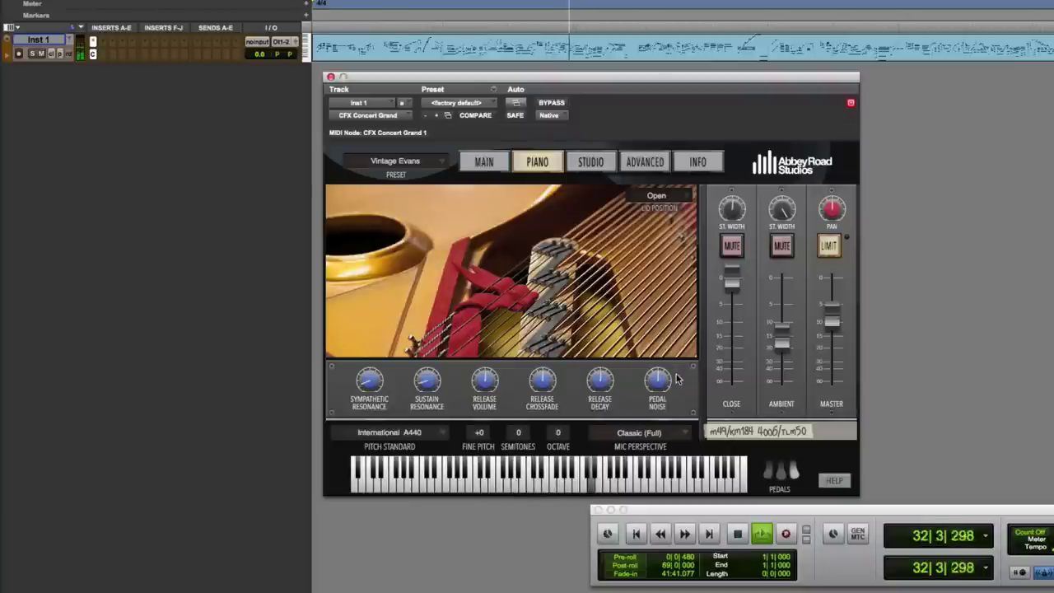
# Look at the main page, return to the studio settings and compare the mix of both channels with the Jazz Club reverb off and on.
pyautogui.click(492, 162)
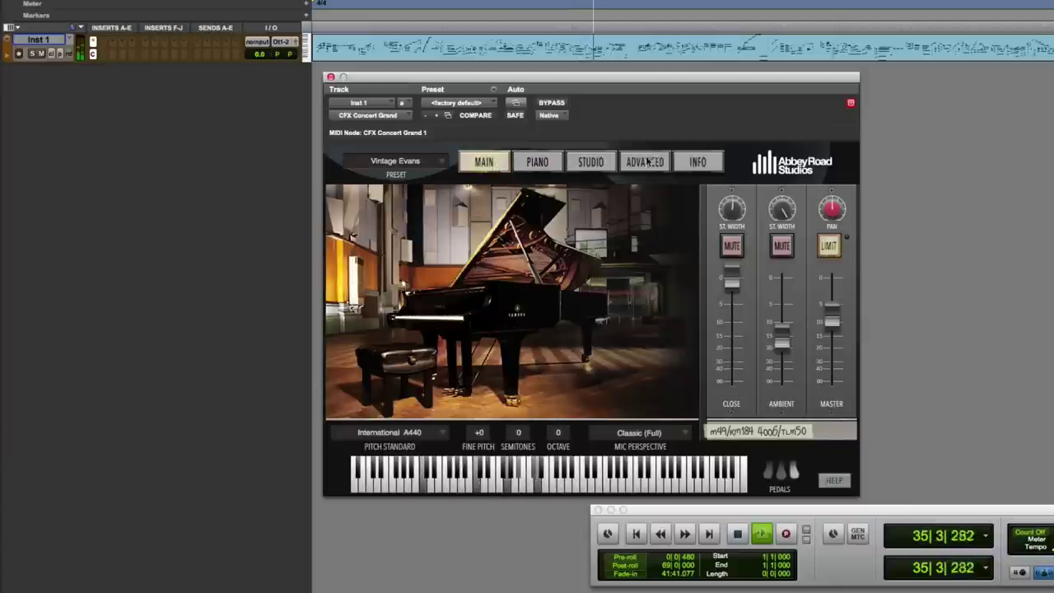
pyautogui.click(598, 162)
pyautogui.click(367, 209)
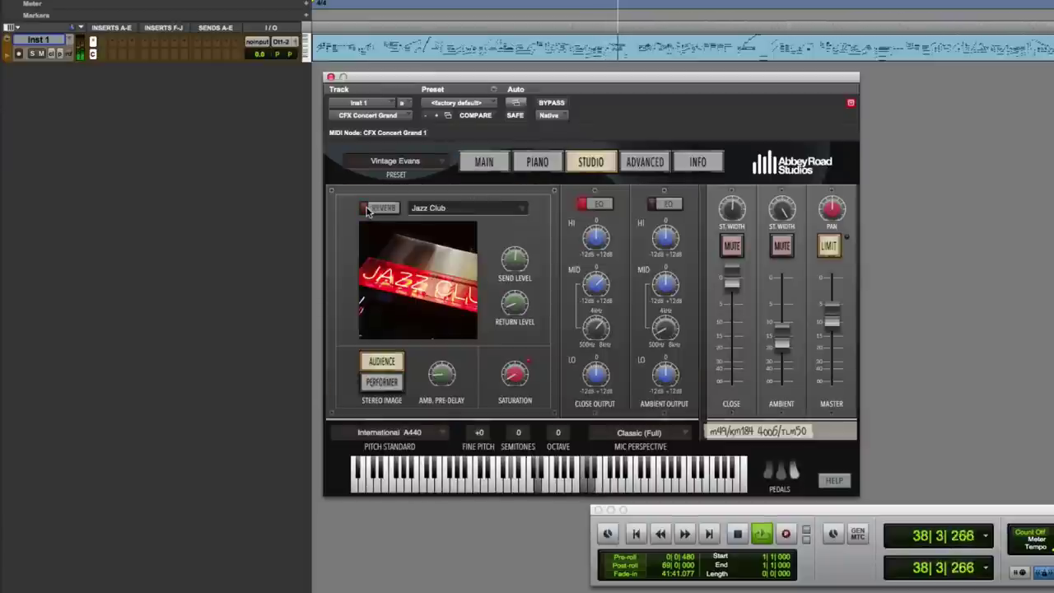
pyautogui.click(367, 210)
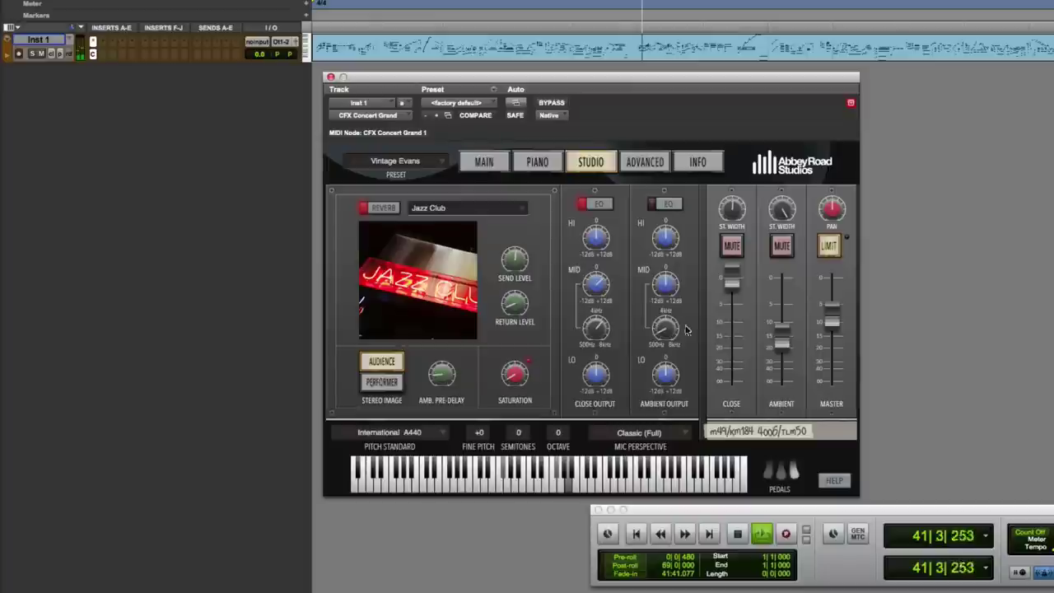
# Raise the Ambient fader to about the 5 mark and compare the sound with the Close output EQ off and on.
pyautogui.moveTo(781, 339); pyautogui.dragTo(786, 307)
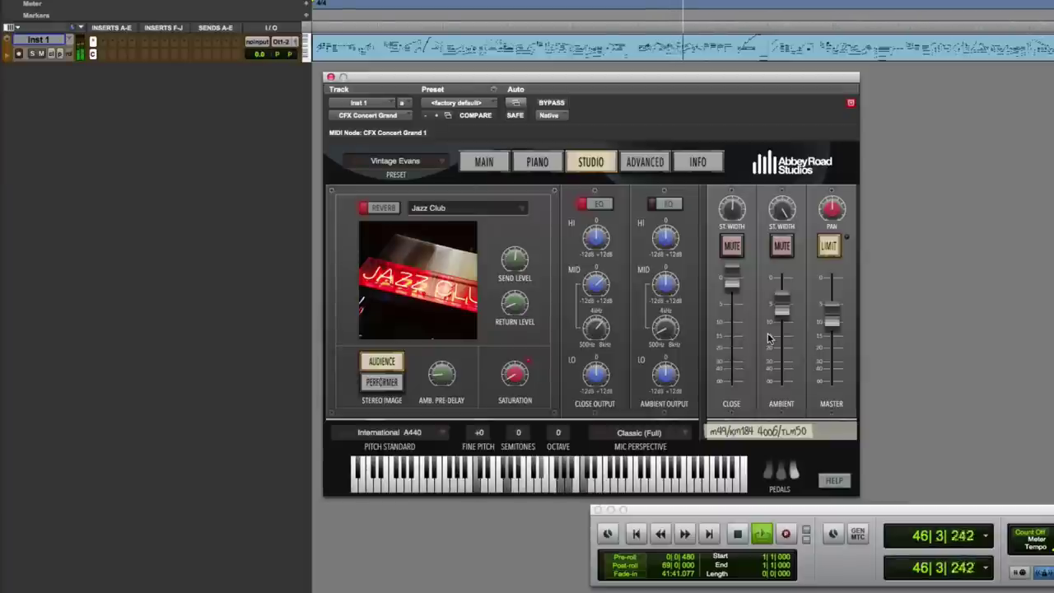
pyautogui.click(596, 205)
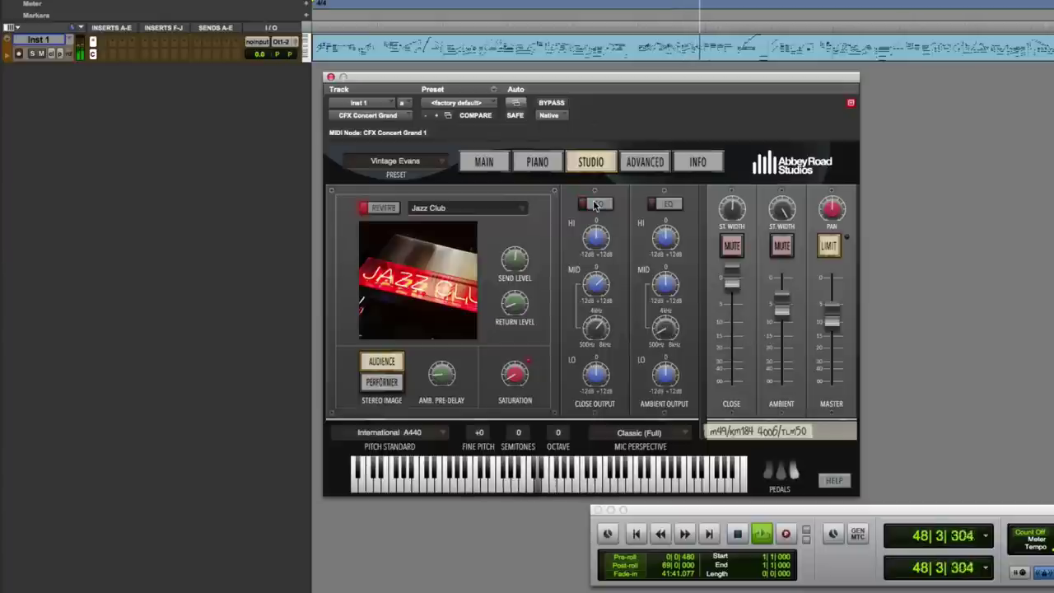
pyautogui.click(596, 205)
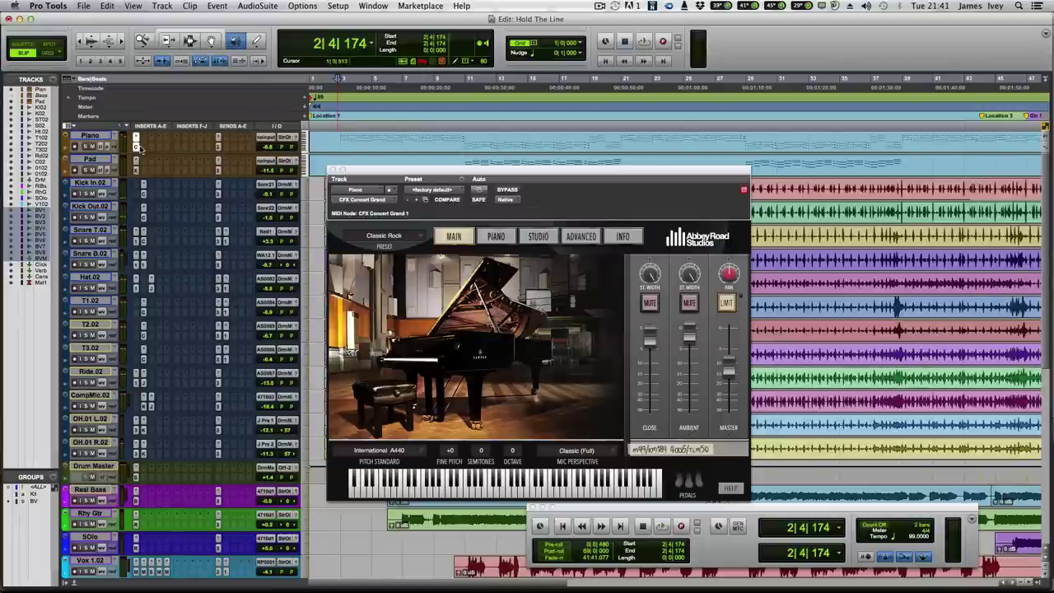
# Play the Piano track soloed in the Hold The Line session and activate the Smart Tool.
pyautogui.press('space')
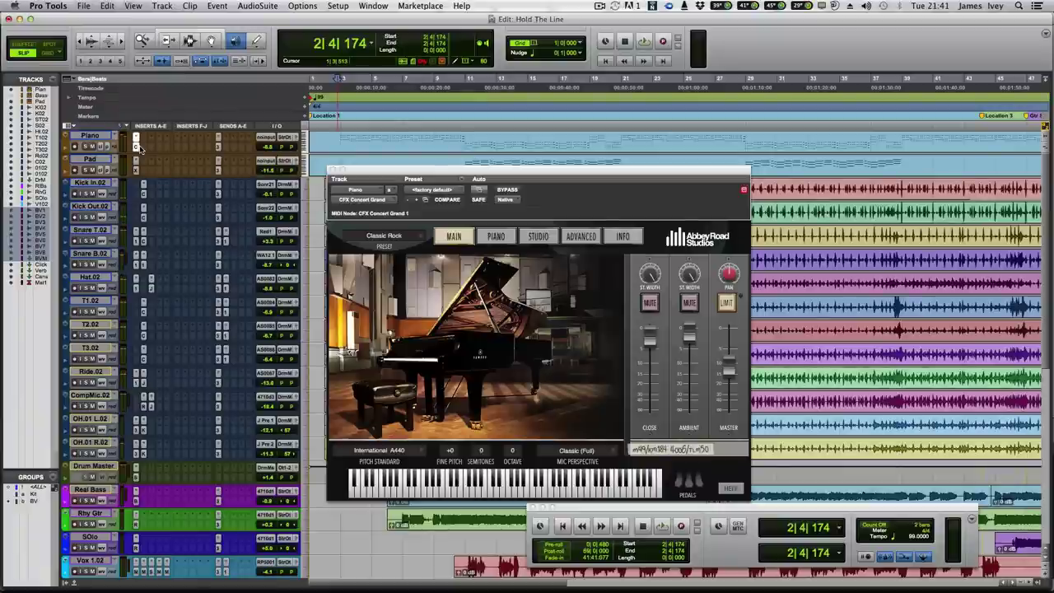
pyautogui.press('space')
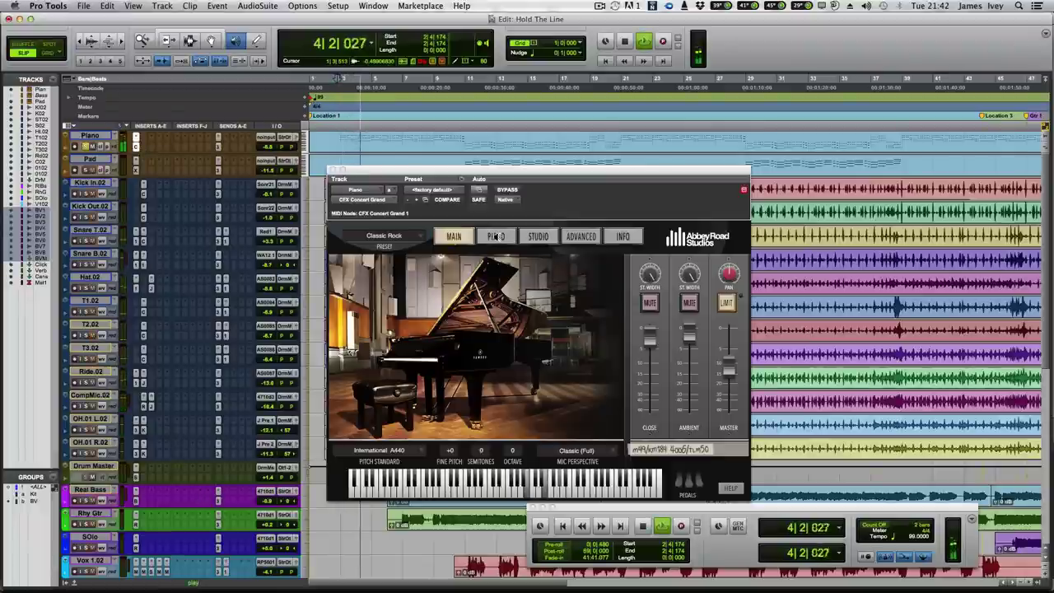
pyautogui.click(195, 34)
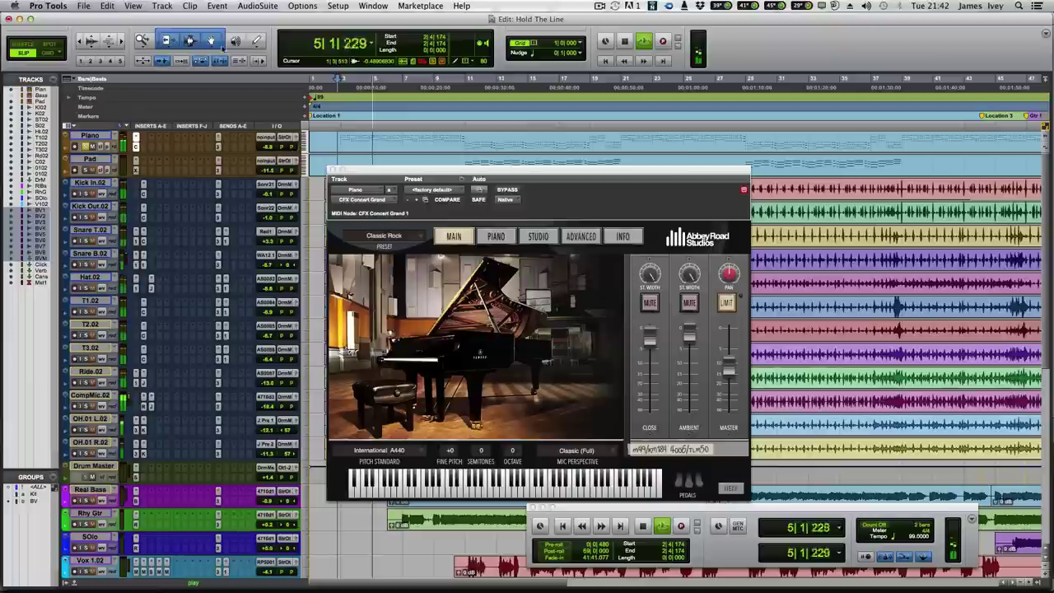
# View the Classic Rock preset's piano and studio settings and compare the sound with the Small Chamber Space reverb off and on.
pyautogui.click(496, 237)
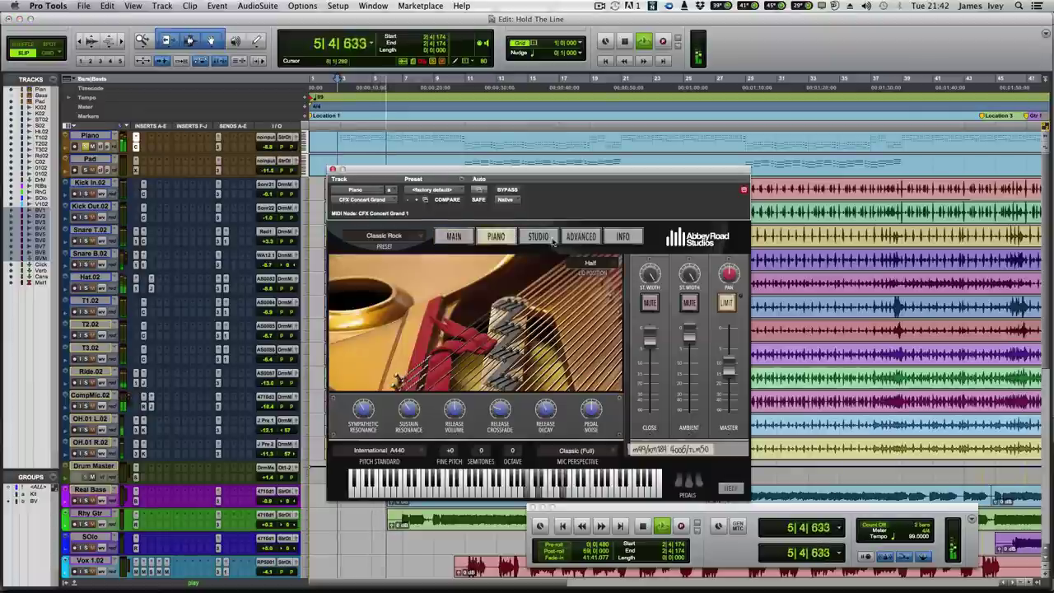
pyautogui.click(538, 236)
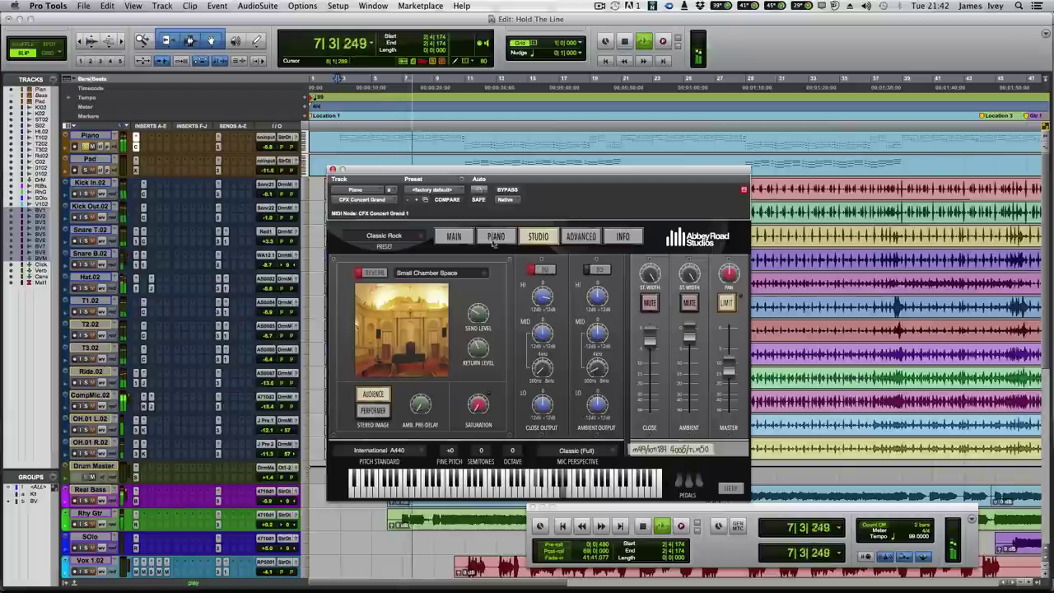
pyautogui.click(367, 274)
pyautogui.click(367, 274)
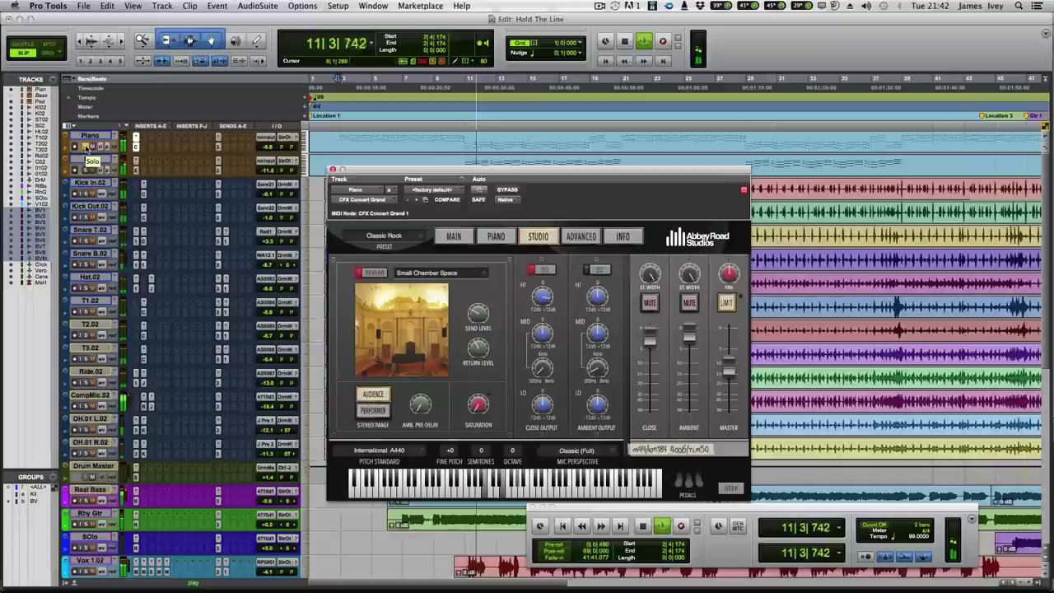
# Restart playback of the full mix from 1|4|229 and show the Mix window with the plug-in window moved off the group of right-hand channels.
pyautogui.press('space')
pyautogui.click(327, 127)
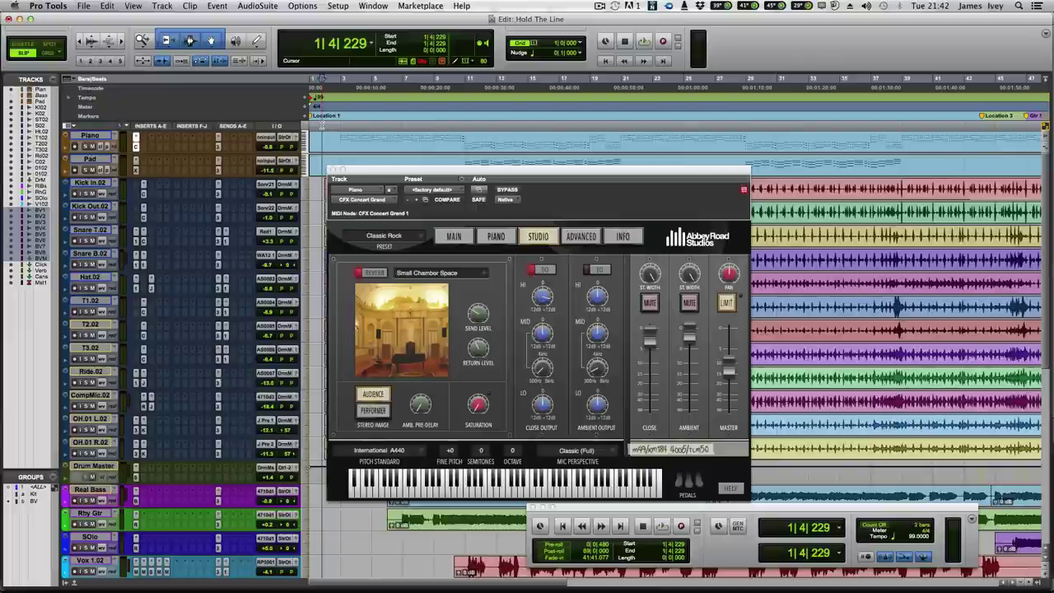
pyautogui.press('super+equal')
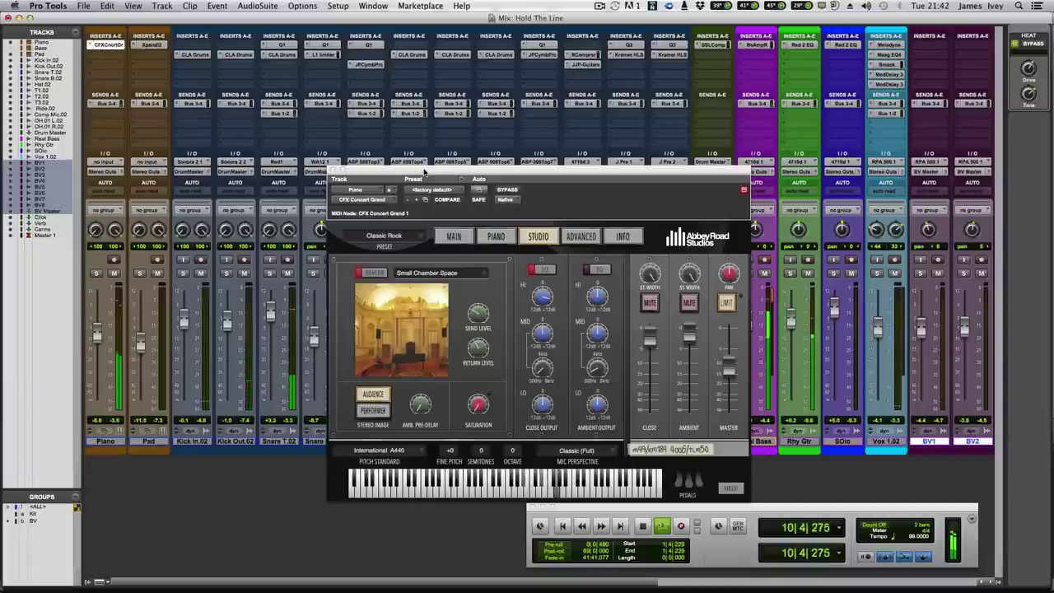
pyautogui.moveTo(424, 171); pyautogui.dragTo(269, 51)
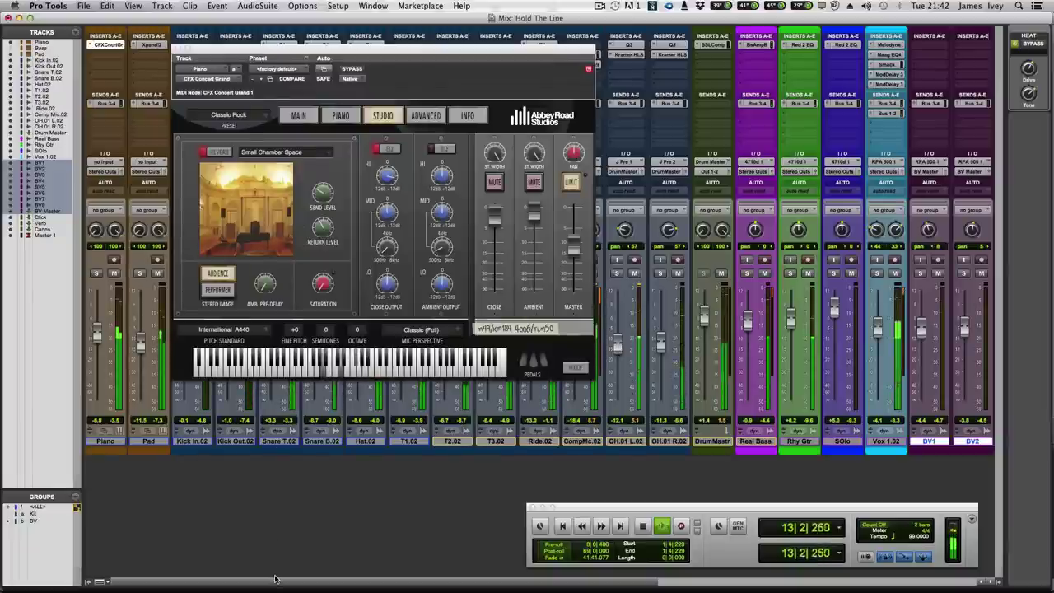
# Return to the Edit window, stop playback and play the full mix from 46|3|052.
pyautogui.press('super+equal')
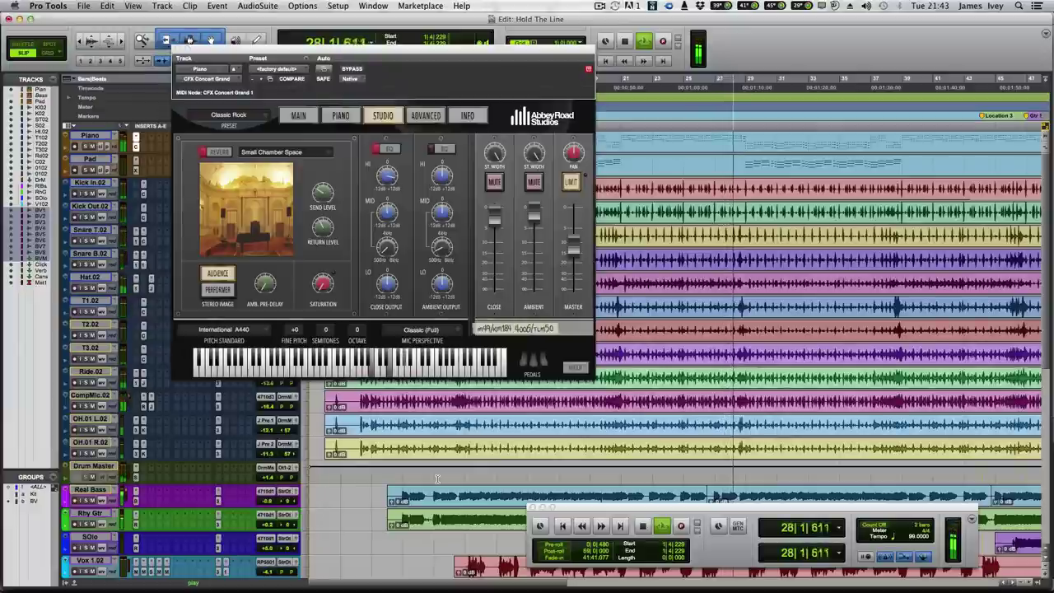
pyautogui.press('space')
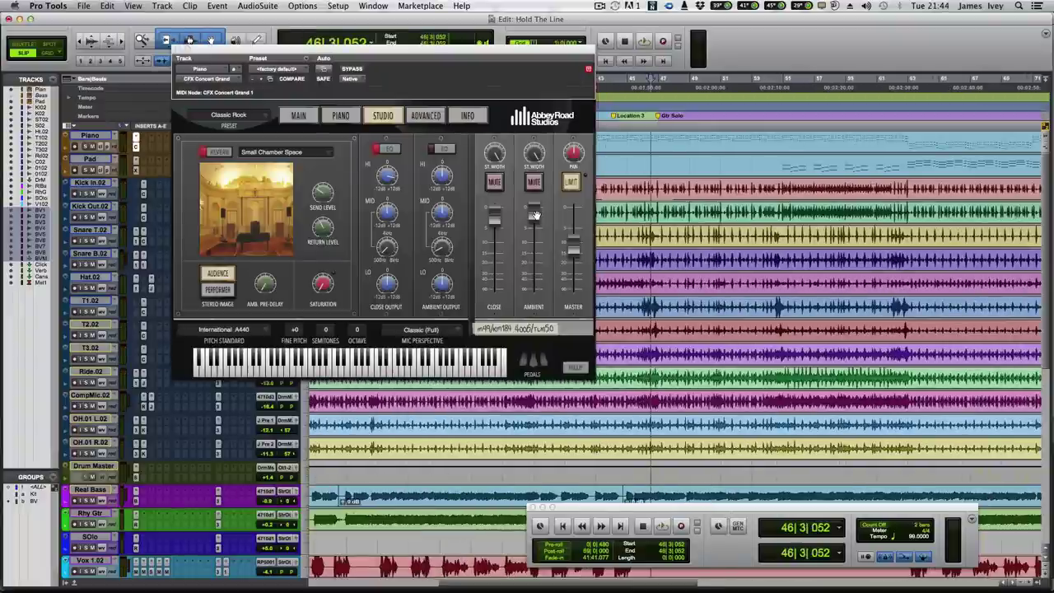
pyautogui.press('space')
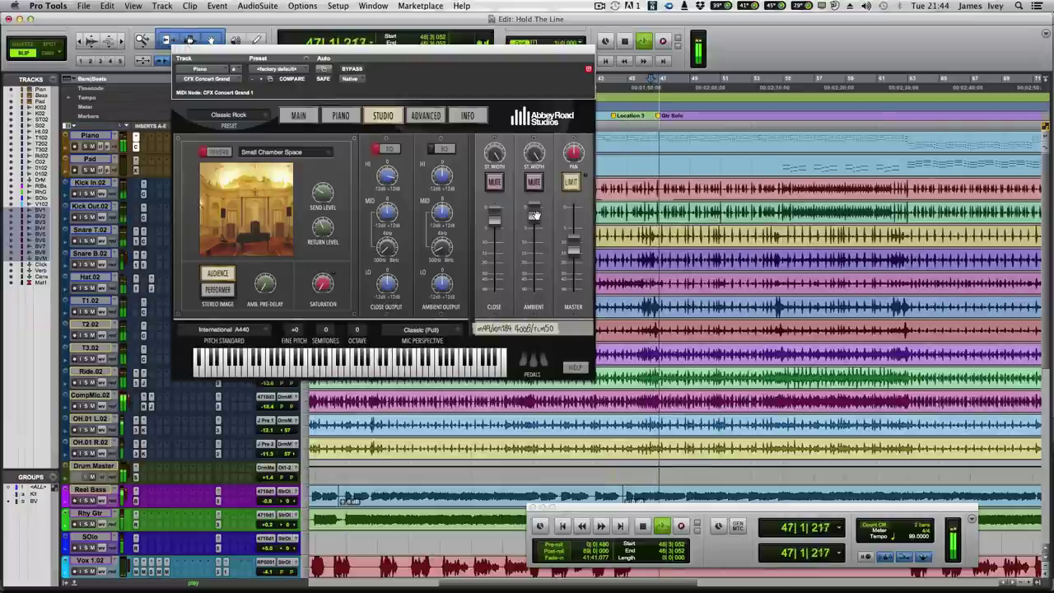